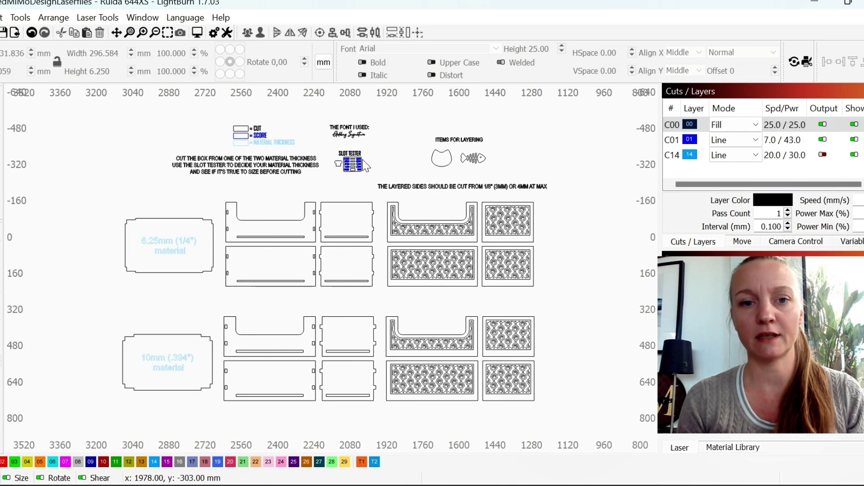
Select all the box pieces in both rows and nudge them down the canvas
scroll(311, 152, up, 6)
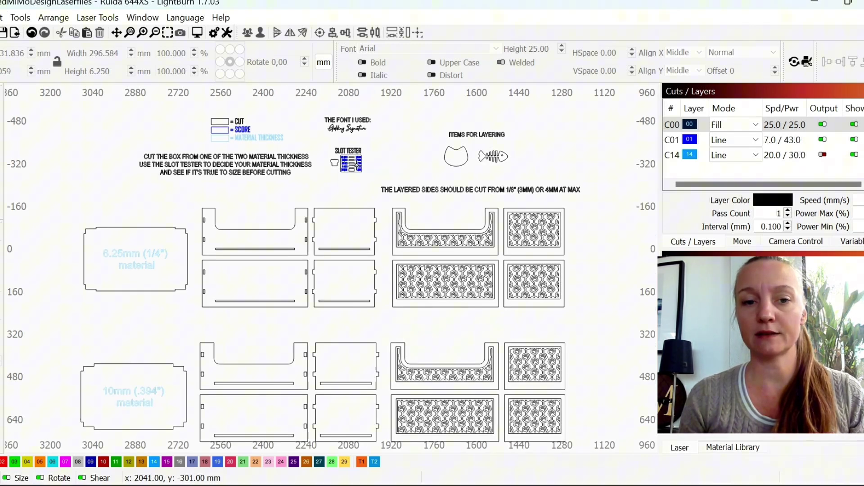
drag(311, 152, 310, 200)
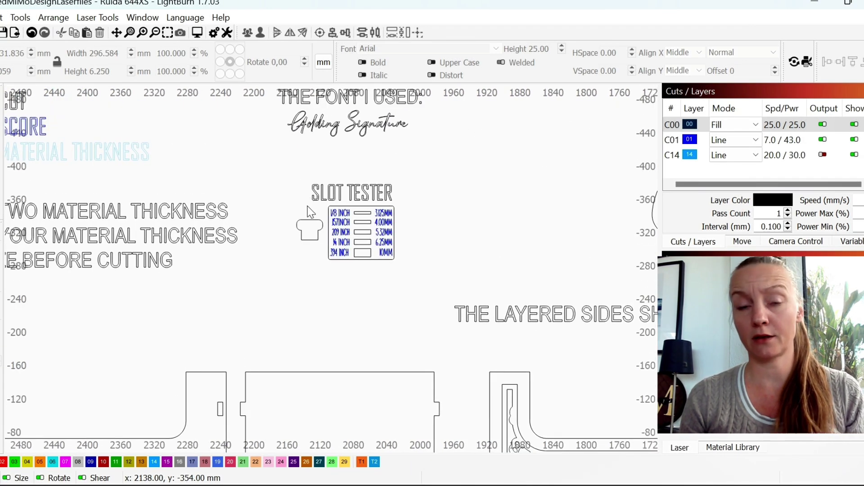
scroll(310, 212, up, 3)
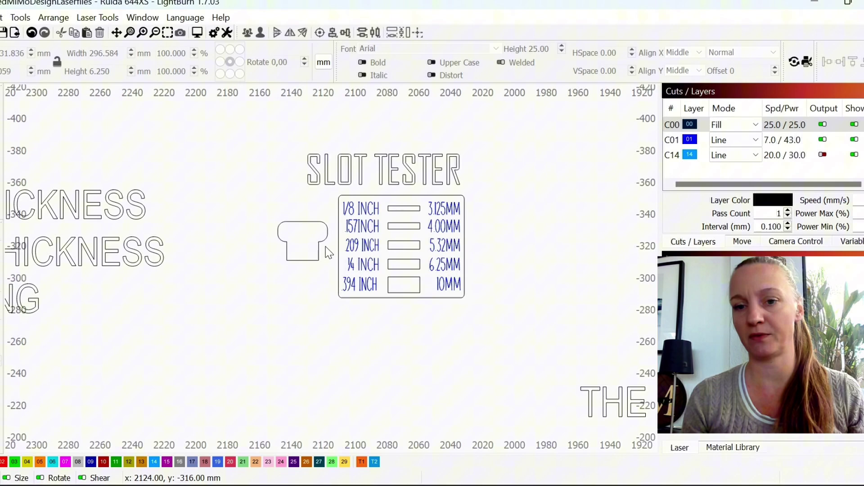
scroll(400, 233, down, 6)
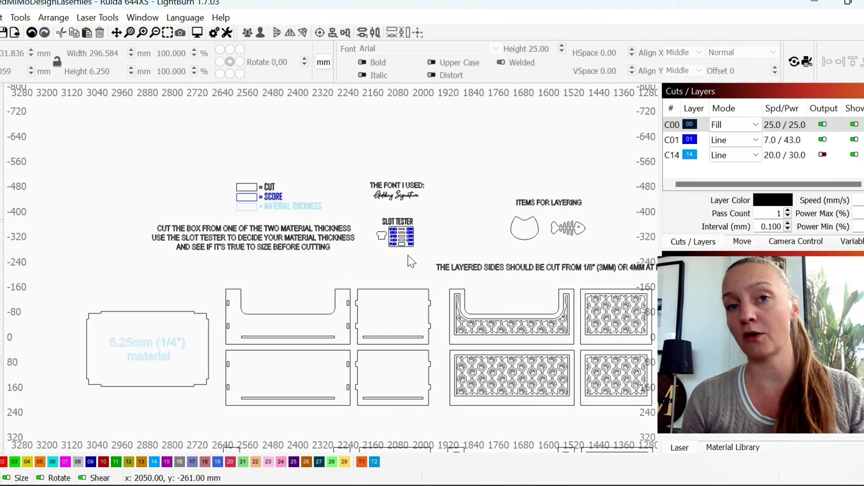
scroll(408, 256, down, 5)
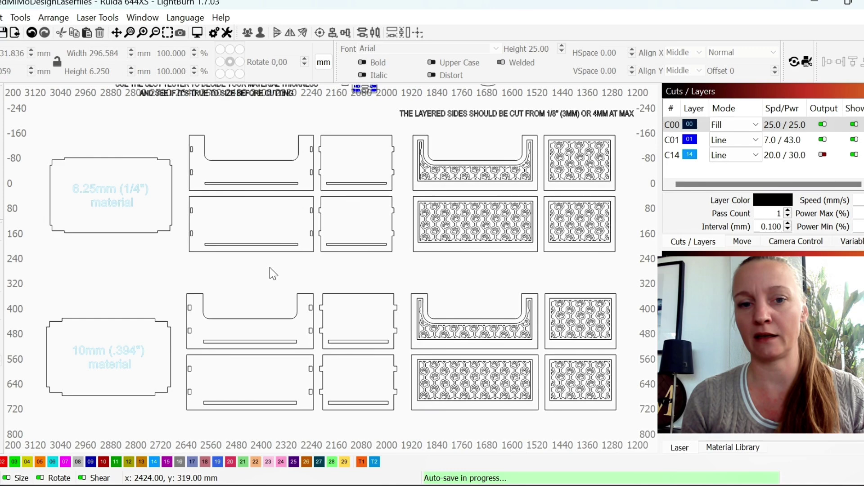
scroll(175, 191, down, 2)
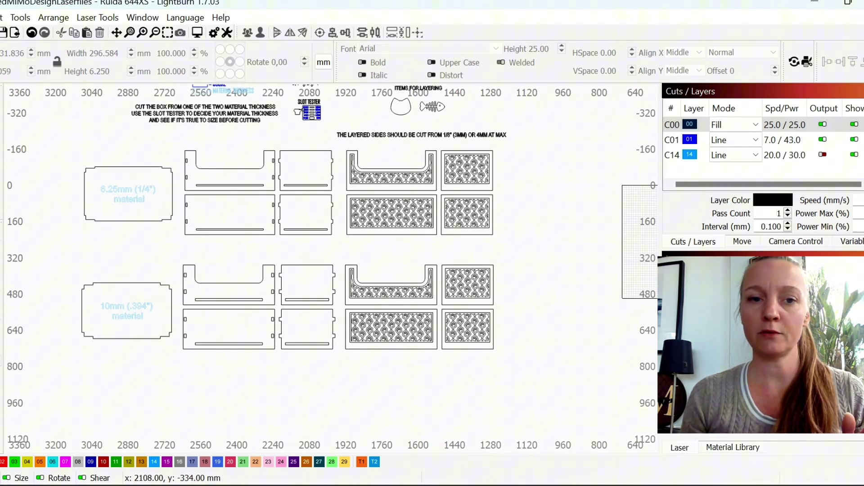
scroll(312, 102, up, 4)
scroll(328, 114, up, 6)
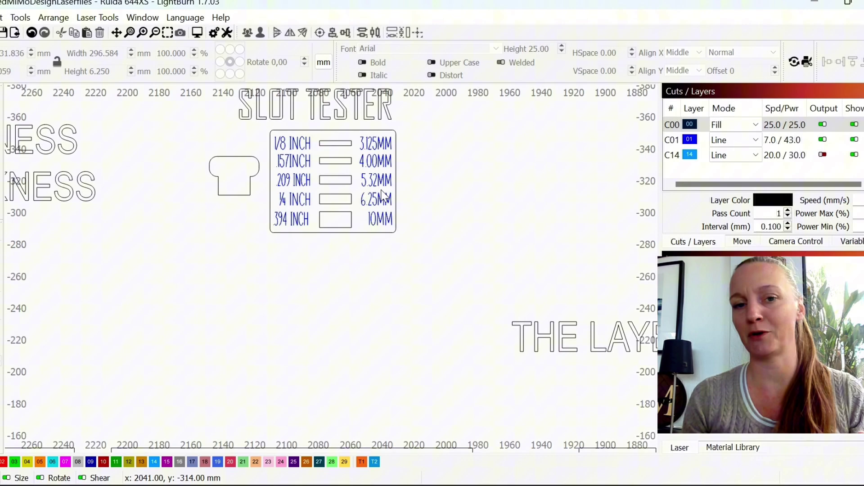
scroll(345, 199, down, 5)
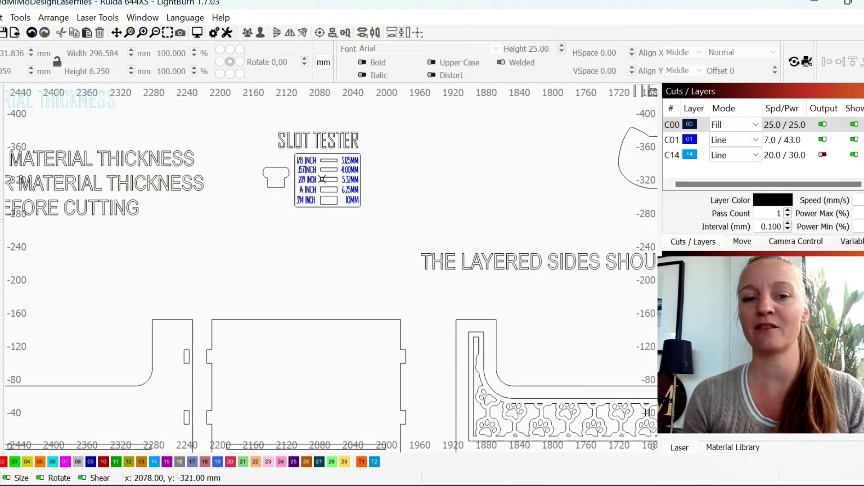
scroll(328, 189, down, 3)
scroll(328, 189, down, 3)
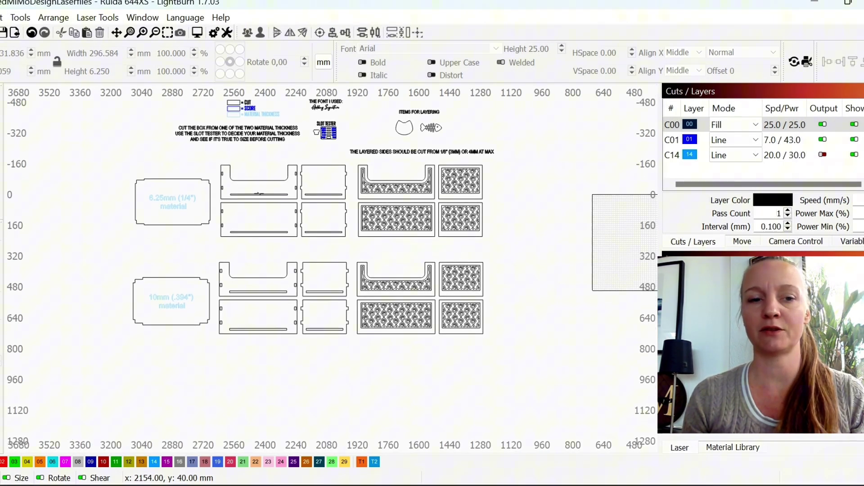
drag(119, 153, 569, 390)
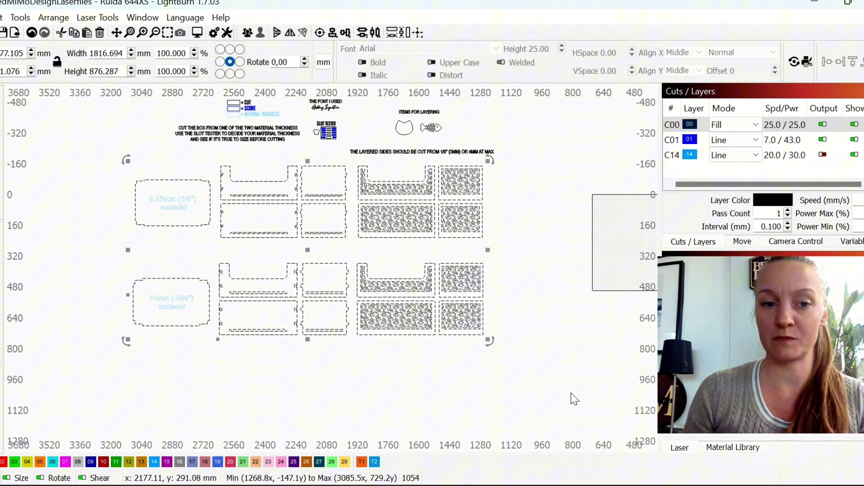
key(Down)
key(Down)
key(Down)
key(Down)
key(Down)
key(Down)
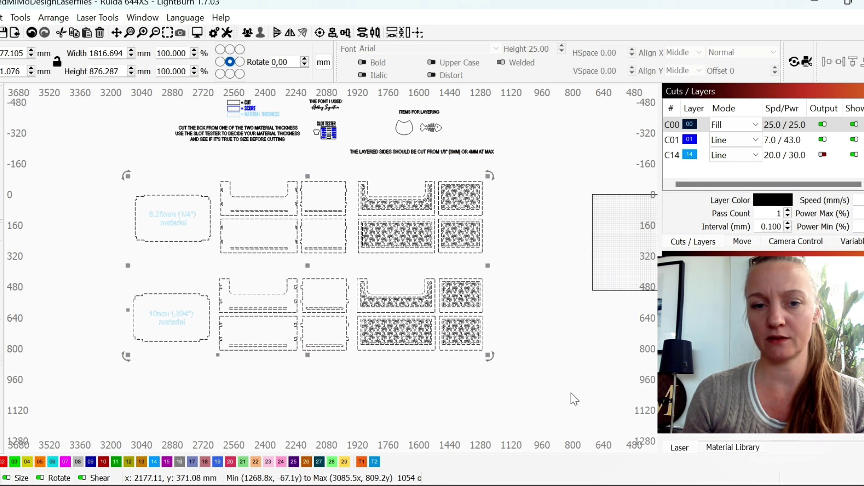
key(Down)
key(Down)
key(Down)
key(Down)
key(Down)
key(Down)
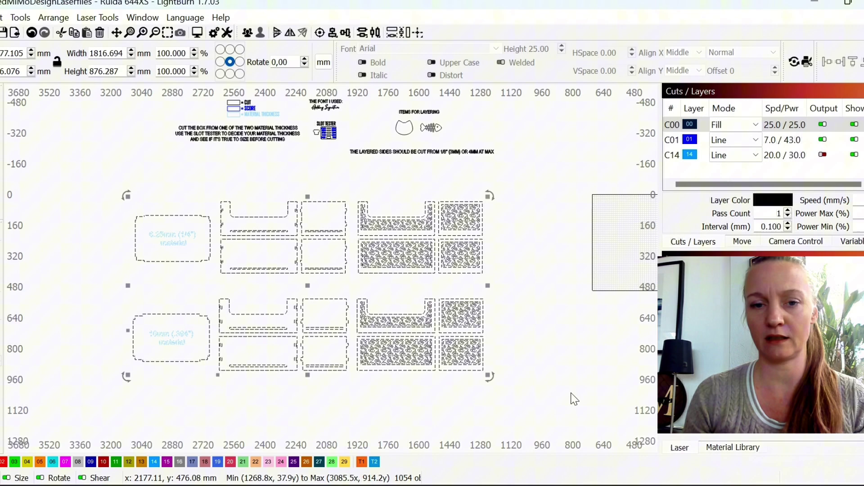
key(Down)
key(Down)
key(Down)
key(Down)
key(Down)
key(Down)
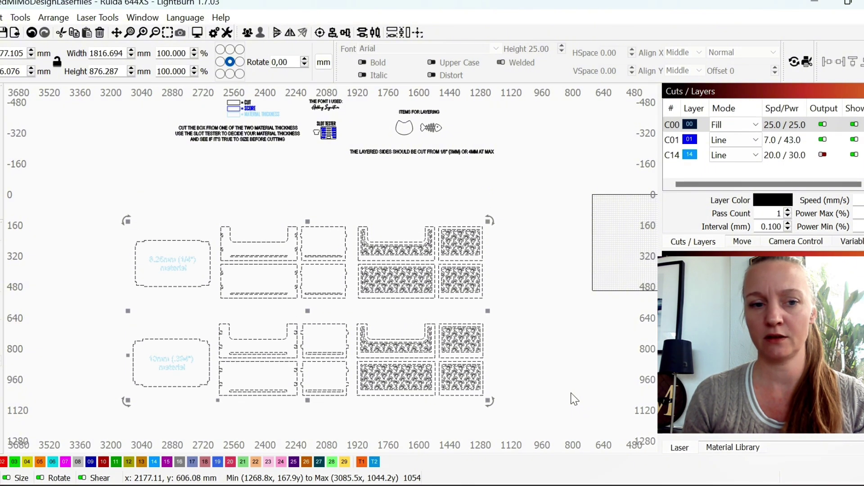
key(Down)
key(Down)
key(Down)
key(Down)
key(Down)
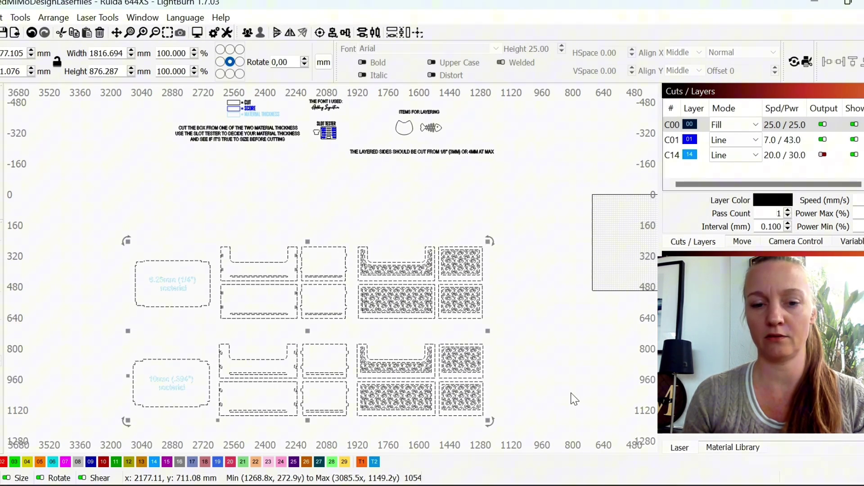
click(565, 349)
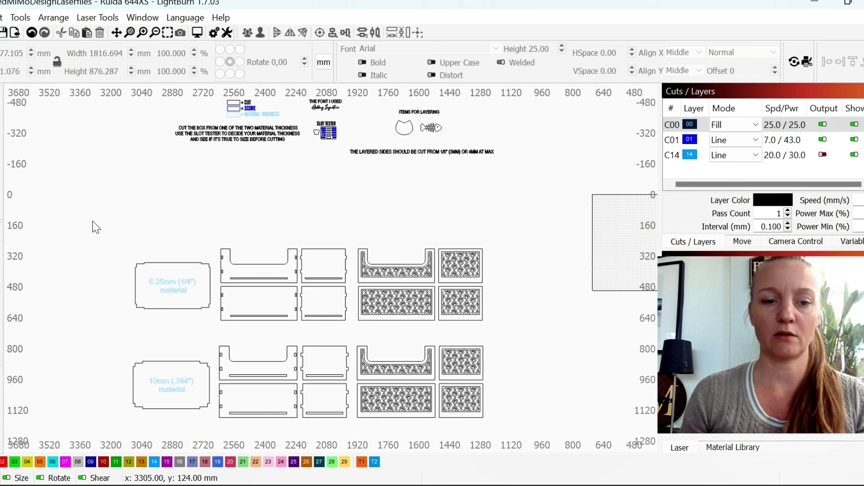
Duplicate the 6.25 mm row of box pieces and move the copy up above the originals
drag(91, 218, 522, 340)
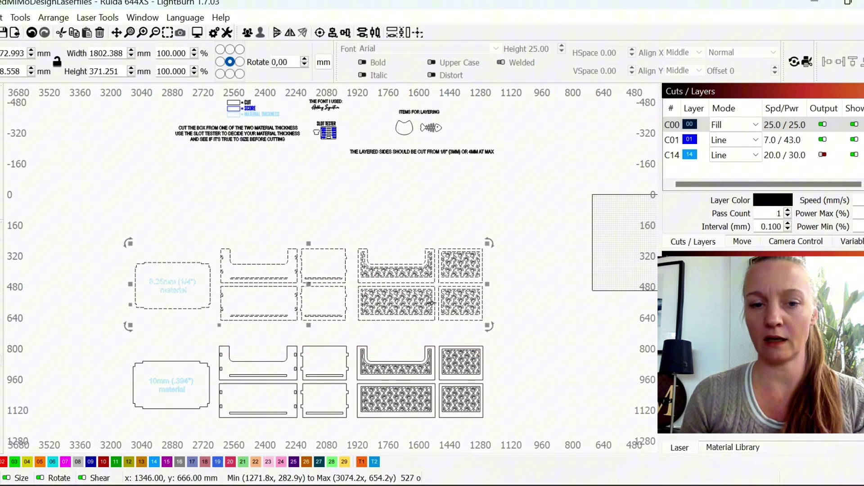
right_click(351, 289)
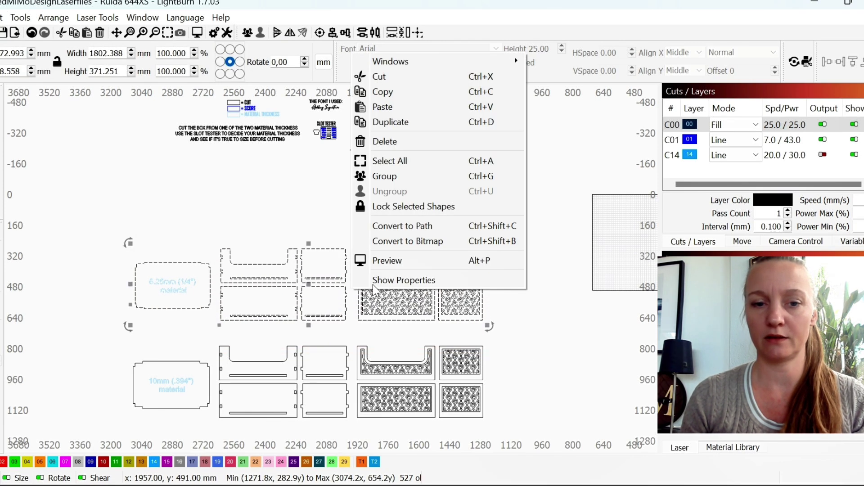
click(391, 122)
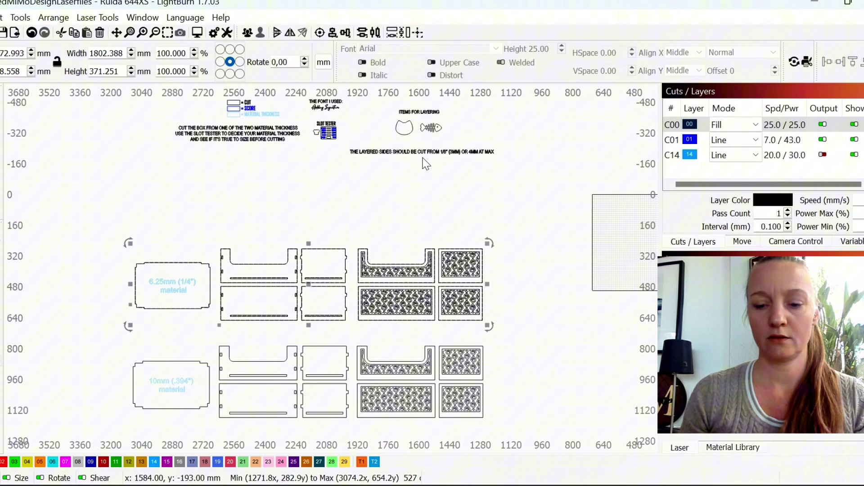
drag(308, 285, 308, 217)
key(Up)
key(Up)
key(Up)
key(Up)
key(Up)
key(Up)
key(Up)
key(Up)
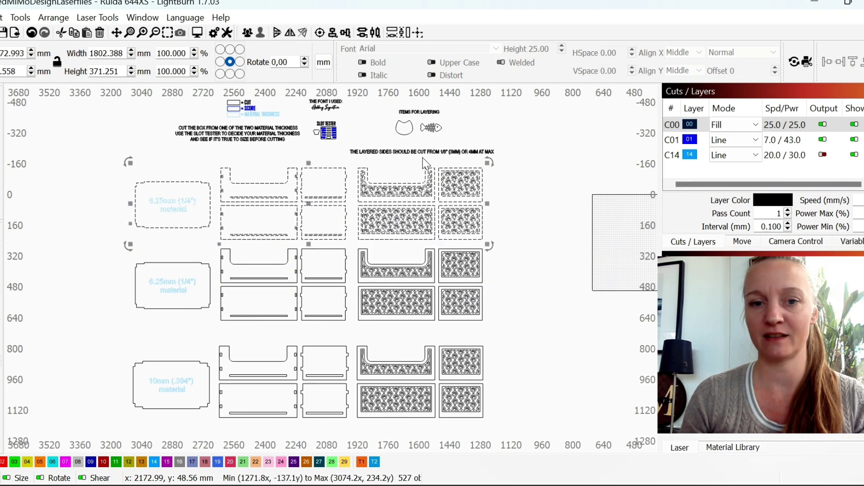
key(Up)
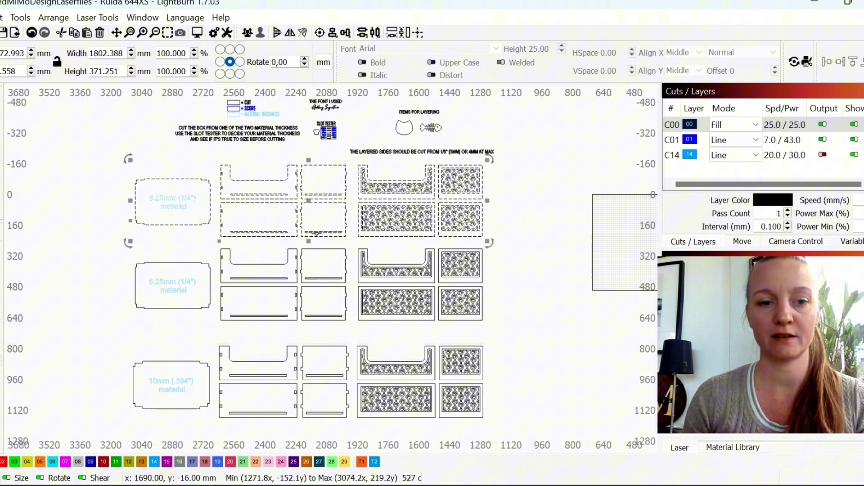
drag(92, 236, 520, 335)
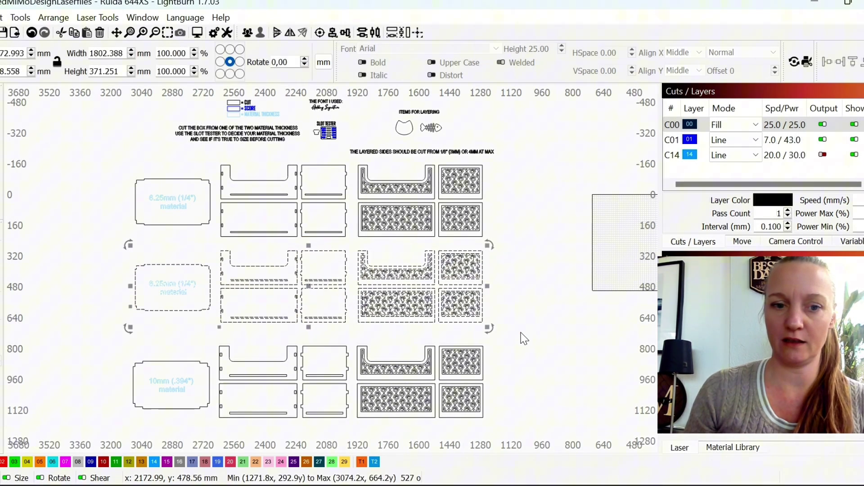
click(183, 237)
scroll(217, 238, up, 4)
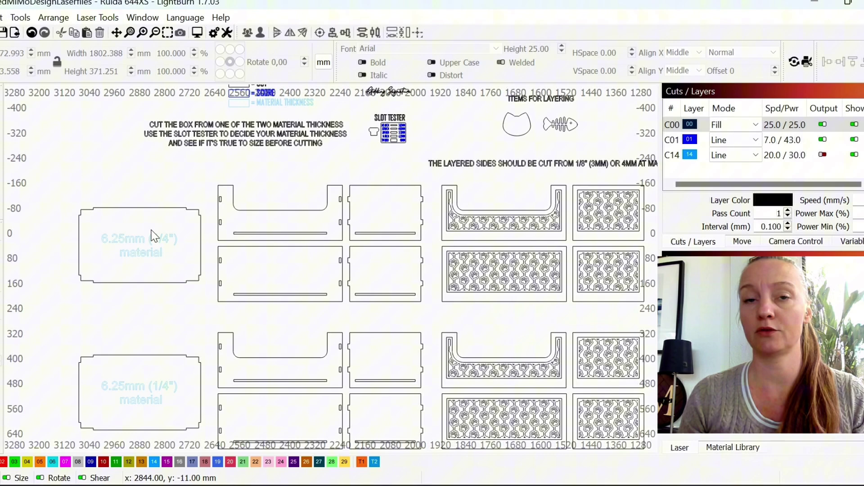
scroll(257, 198, up, 2)
scroll(199, 196, up, 3)
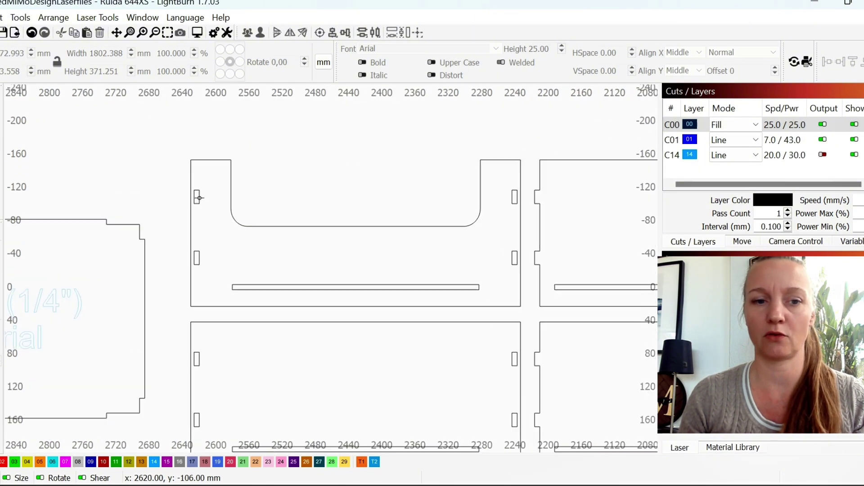
click(200, 196)
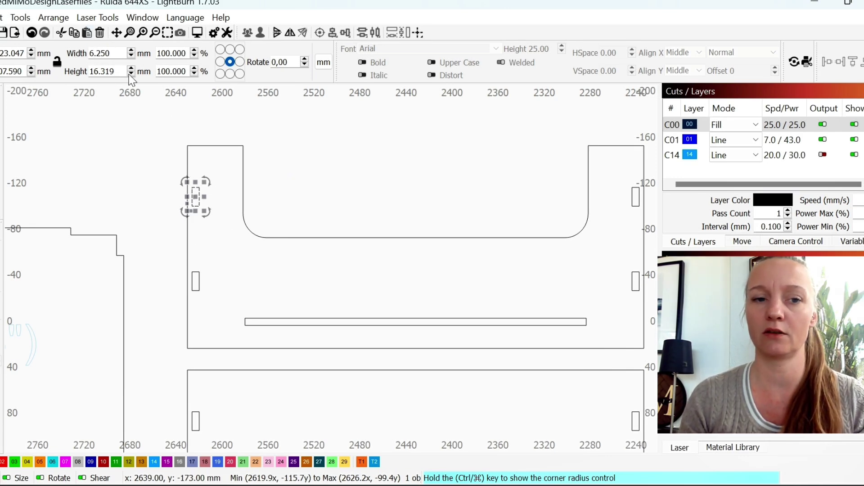
click(131, 193)
scroll(135, 195, down, 4)
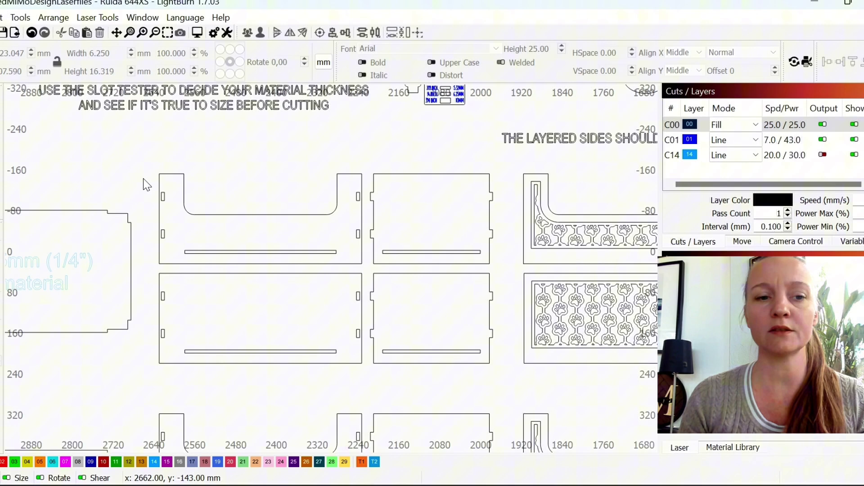
Narrow the vertical slots along the panels' left and right edges to 5.32 mm wide
drag(147, 169, 173, 374)
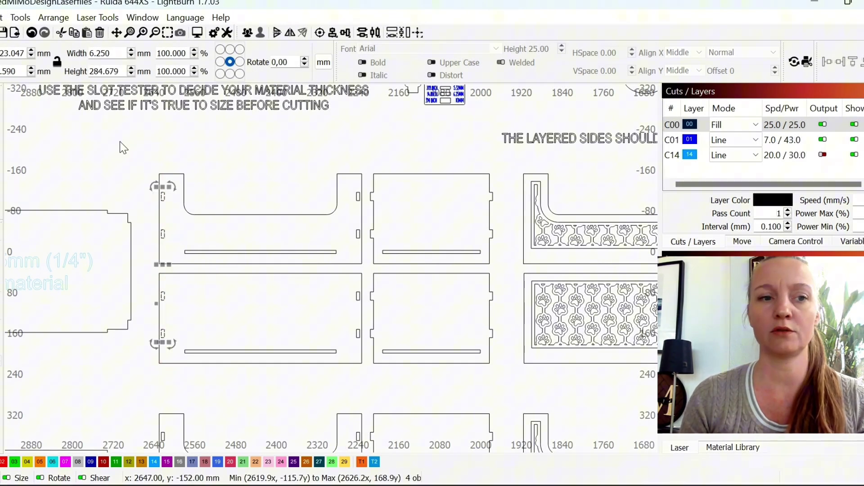
double_click(116, 53)
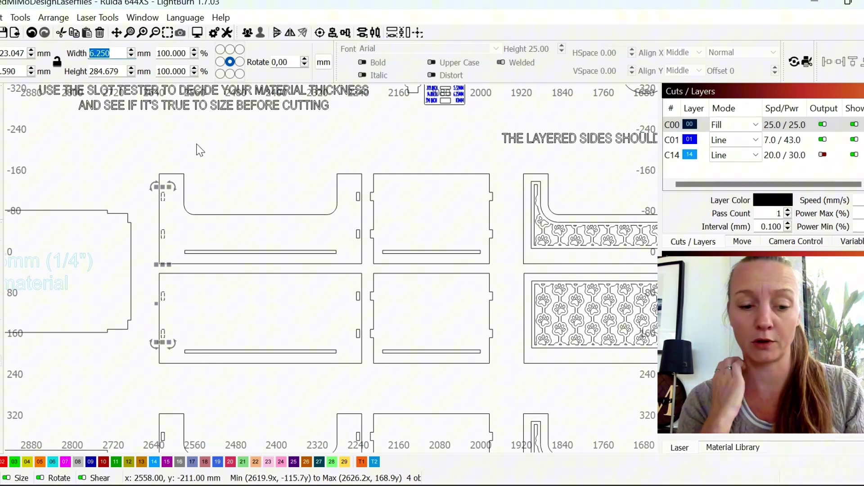
text(5.3)
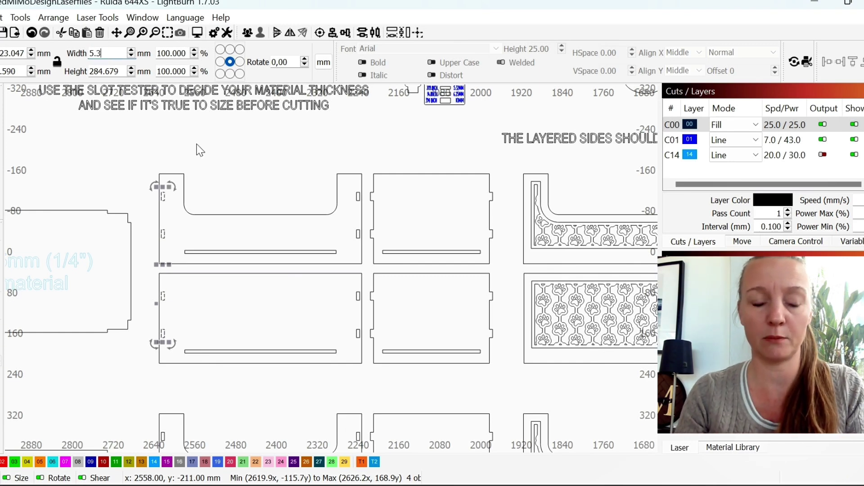
text(2)
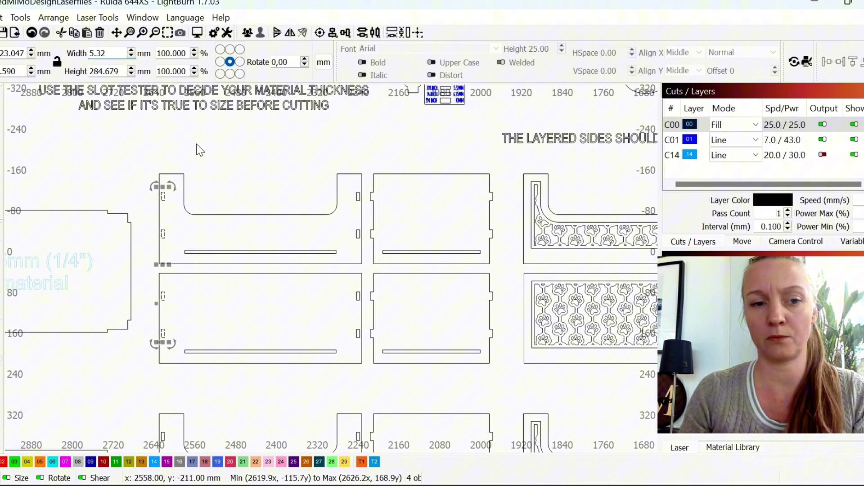
text(0)
key(Return)
drag(341, 154, 358, 368)
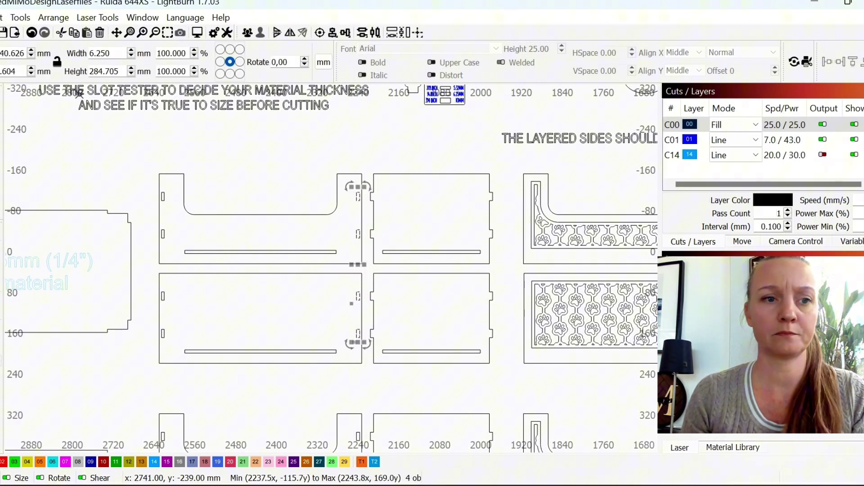
double_click(100, 53)
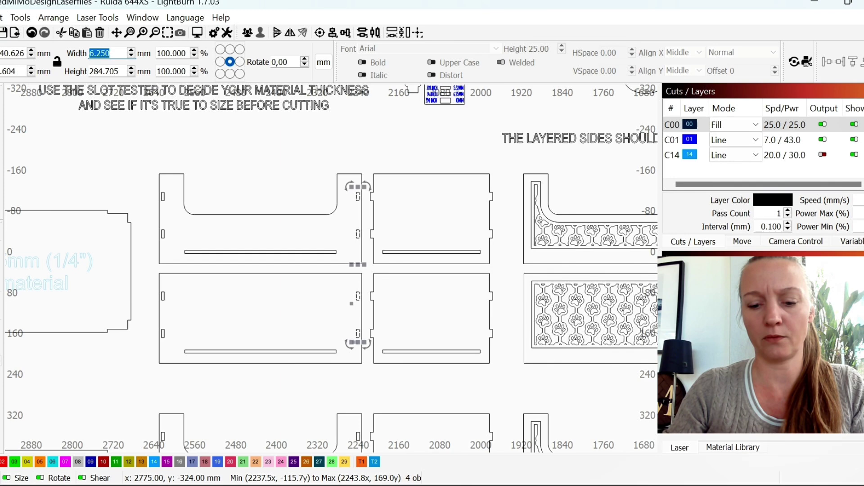
text(5.3)
key(Return)
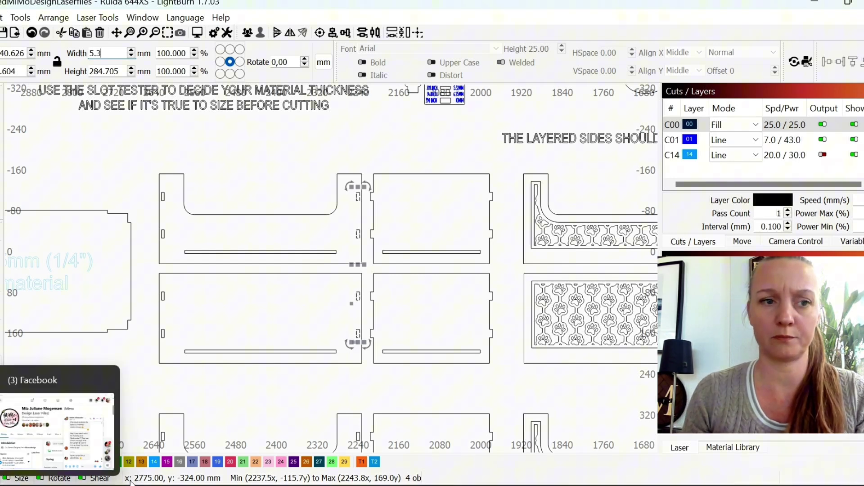
click(231, 220)
Set the horizontal slots in both top panels and both bottom panels to 5.32 mm height
click(191, 253)
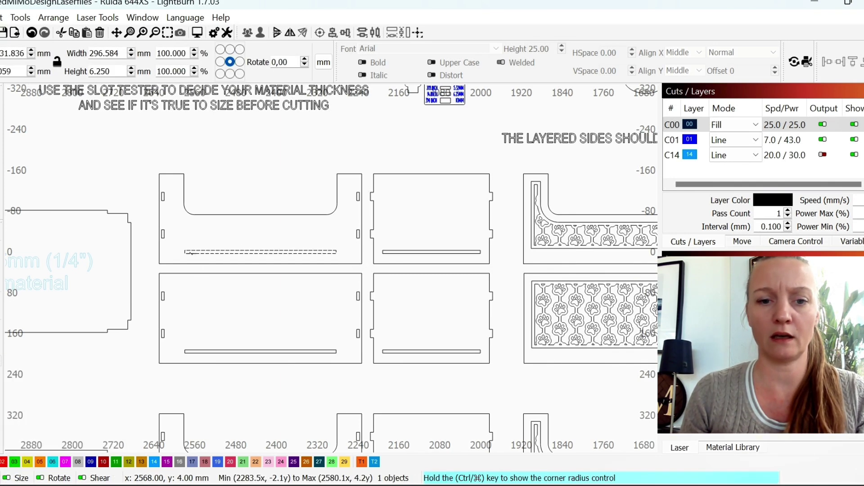
drag(142, 242, 488, 277)
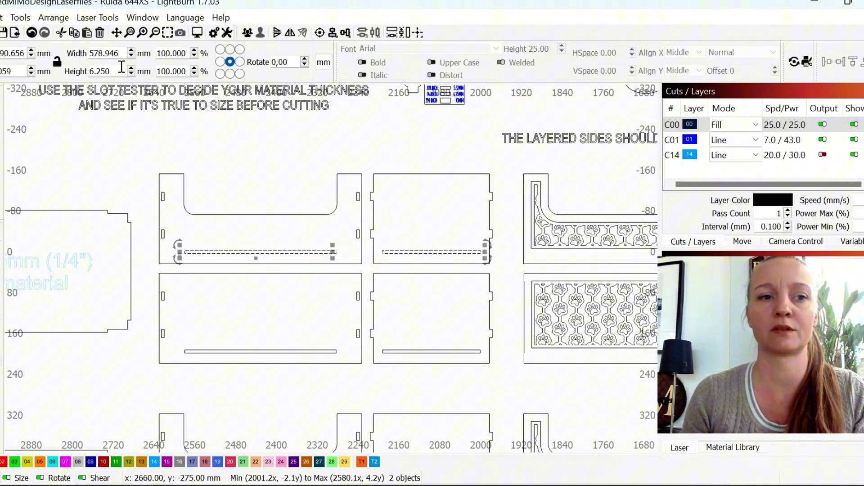
click(102, 71)
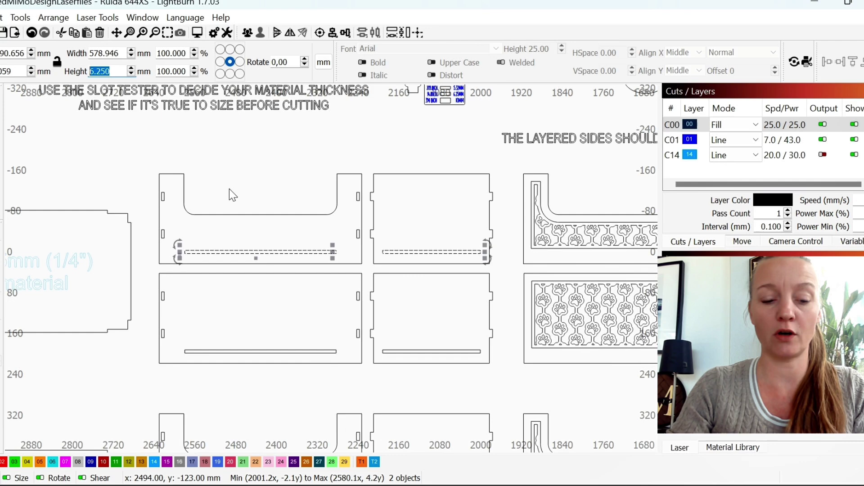
text(5)
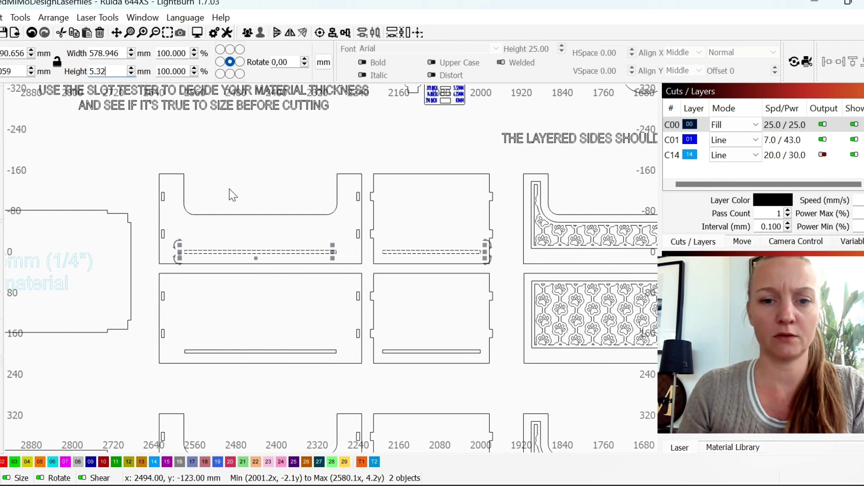
text(.32)
key(Return)
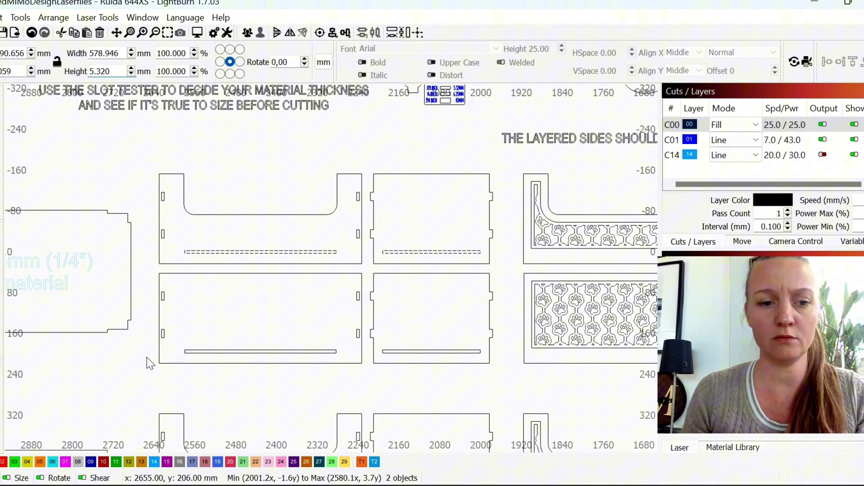
drag(145, 344, 518, 396)
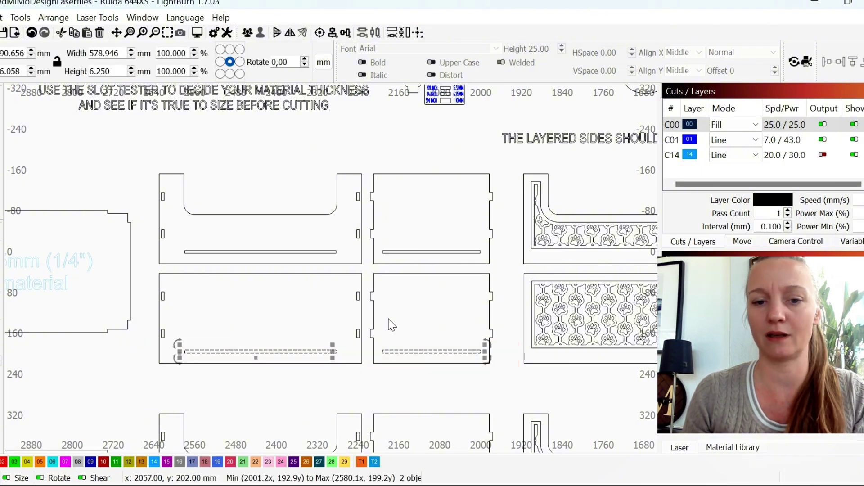
double_click(101, 71)
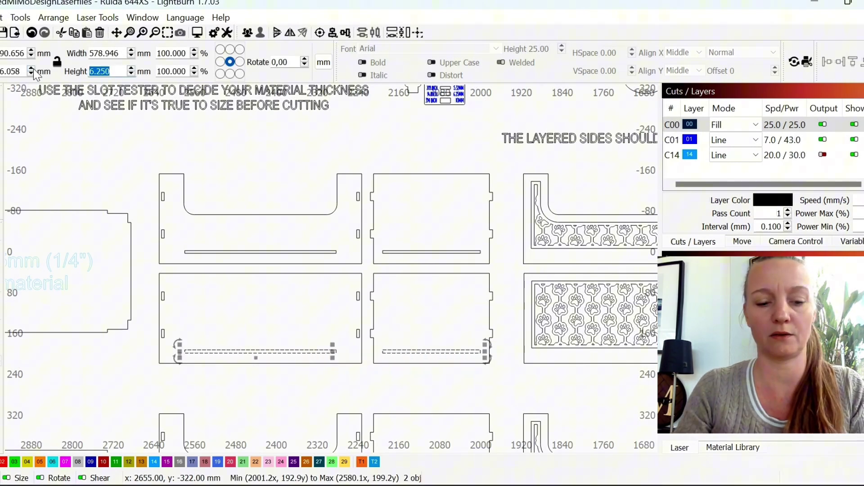
text(5.32)
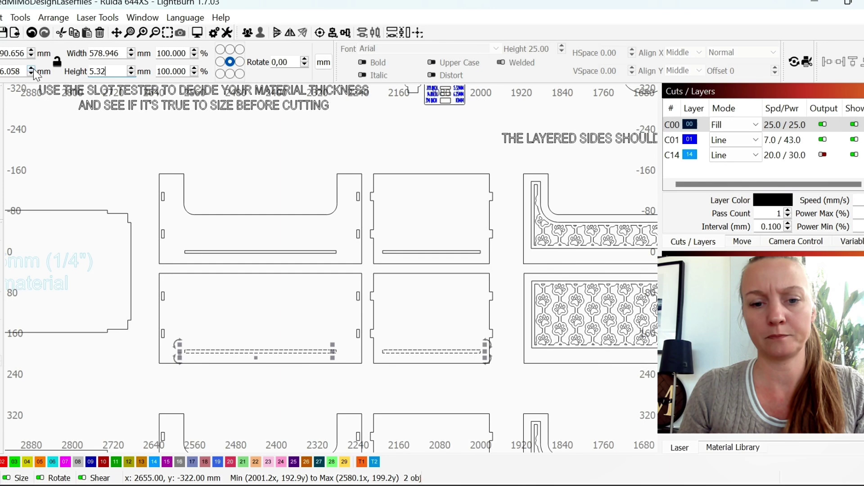
key(Return)
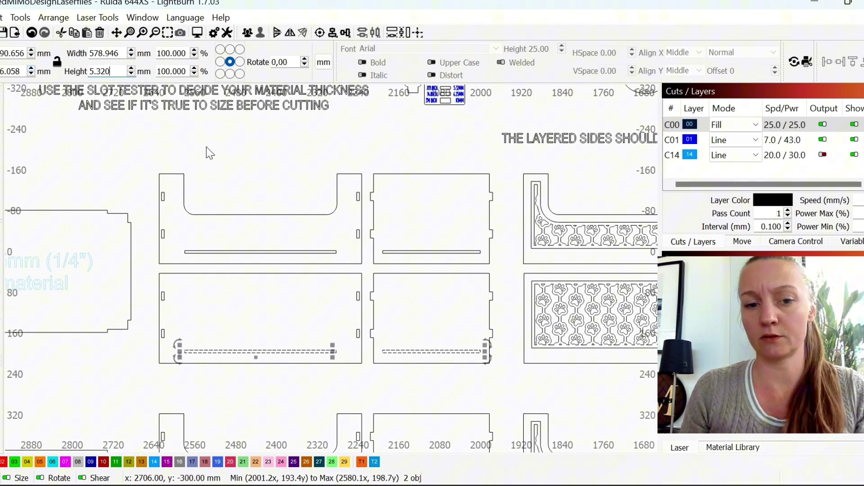
Select the upper-right panel and bring up Resize Slots in Selection
scroll(371, 201, up, 2)
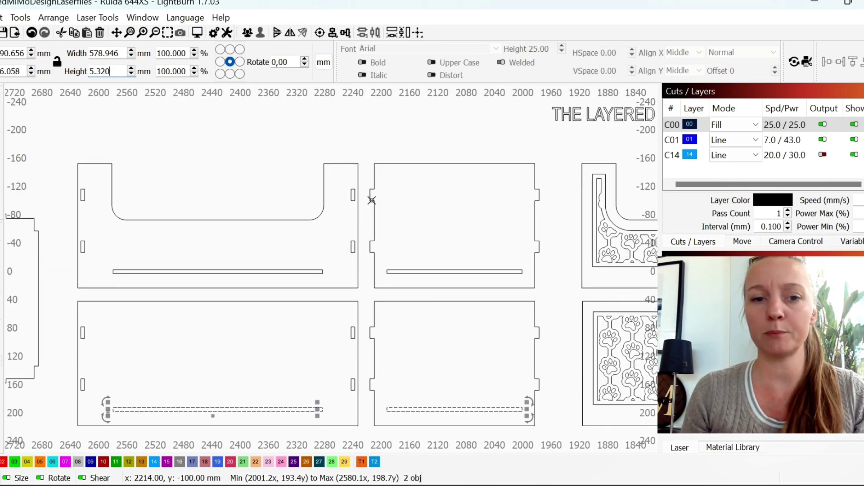
click(372, 200)
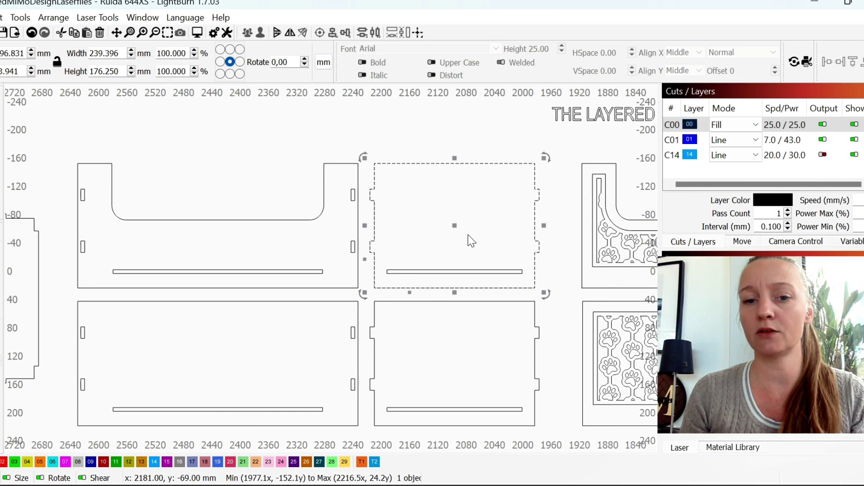
click(22, 20)
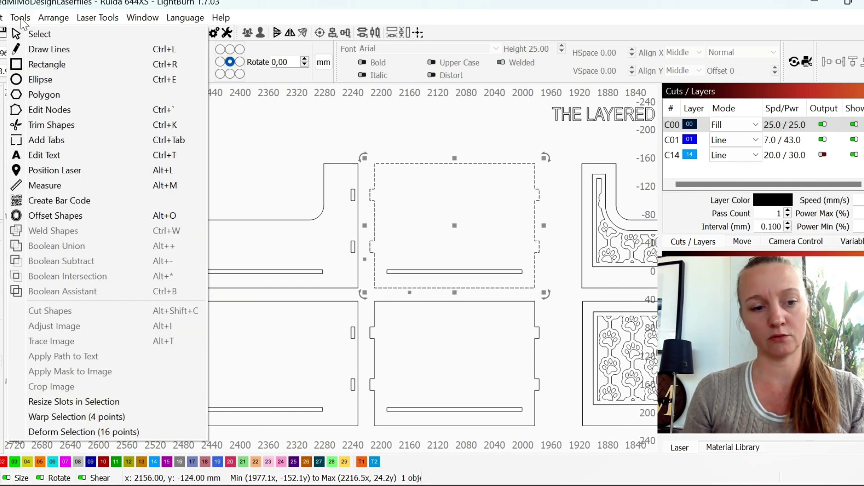
click(78, 401)
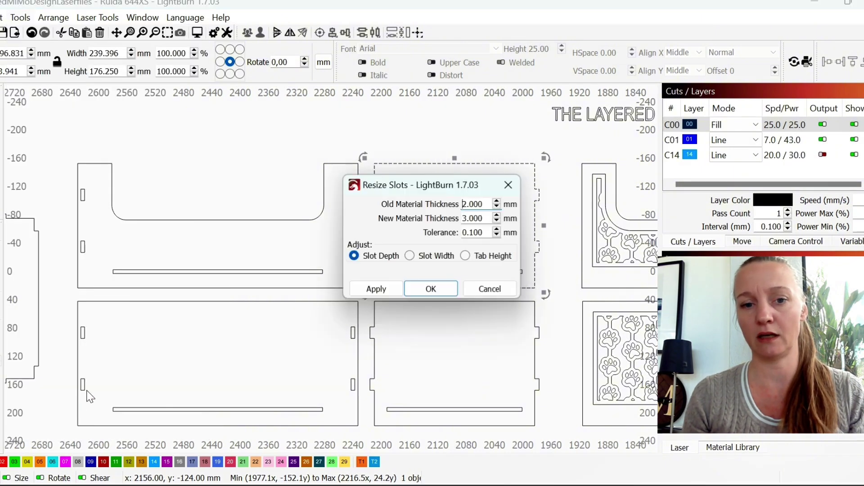
drag(462, 185, 287, 204)
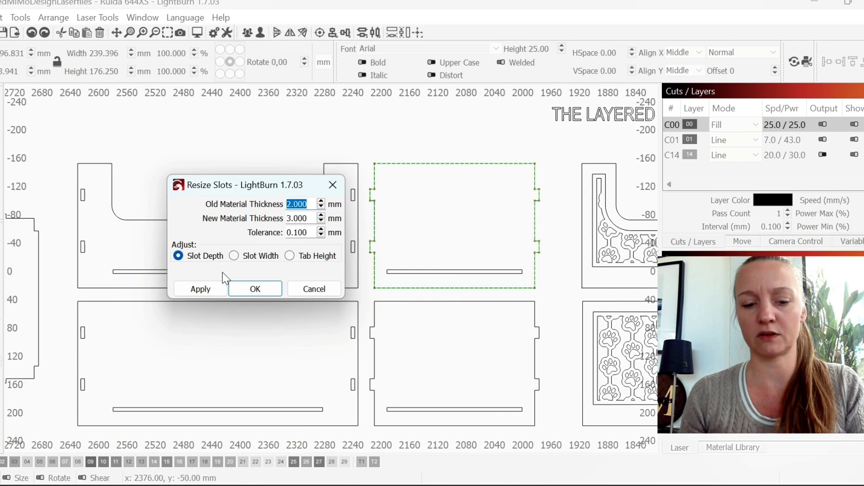
Resize its slots from 6.25 mm to 5.32 mm material, adjusting Tab Height
text(6)
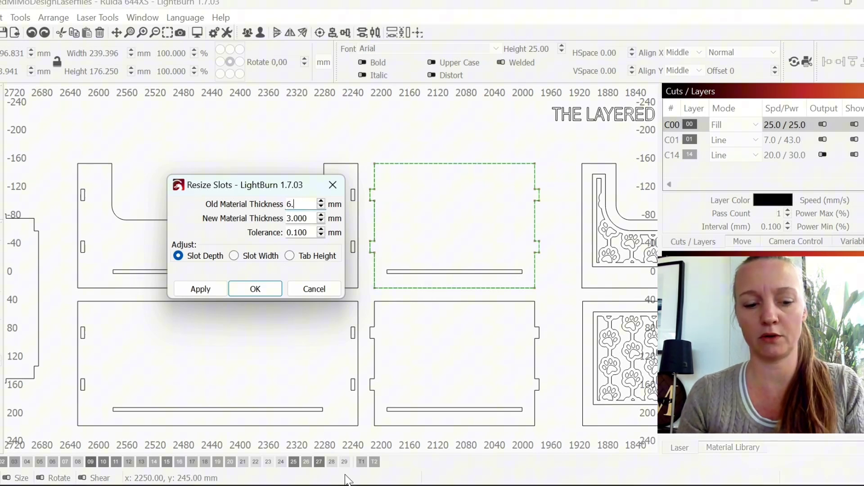
text(.250)
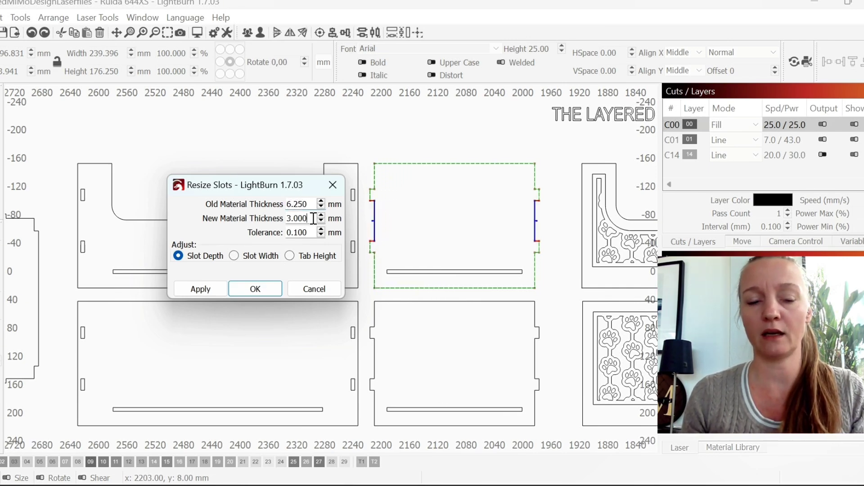
drag(313, 218, 266, 209)
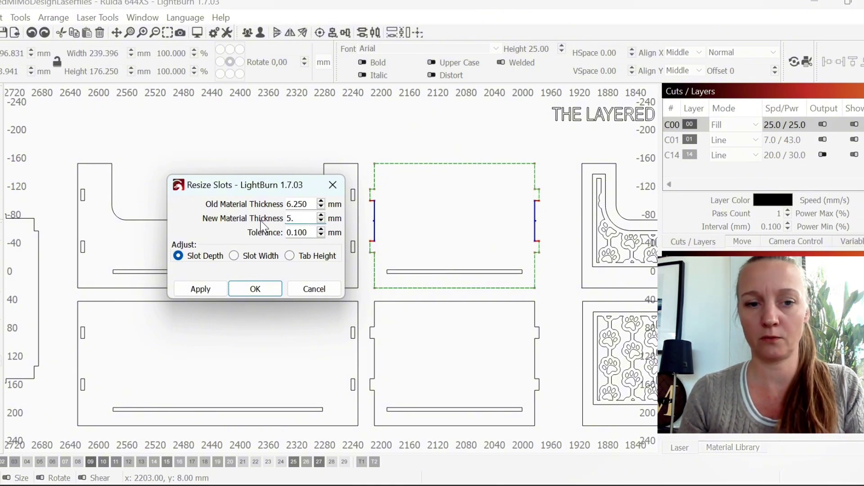
click(234, 260)
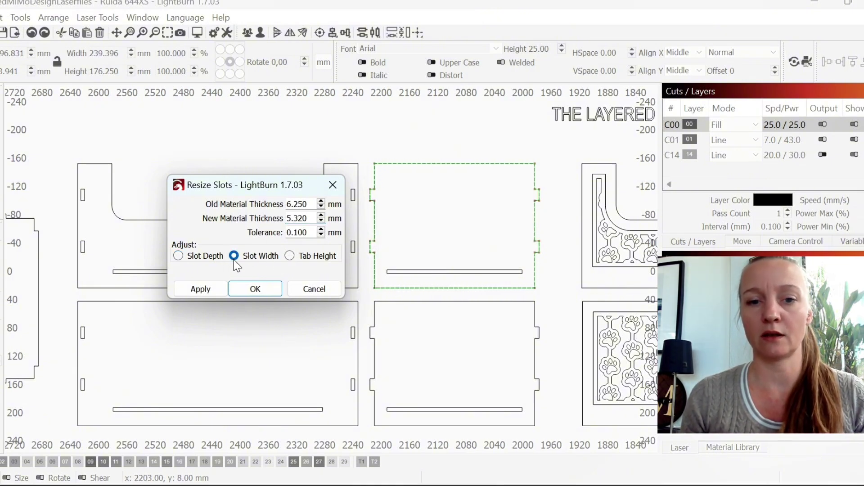
click(290, 256)
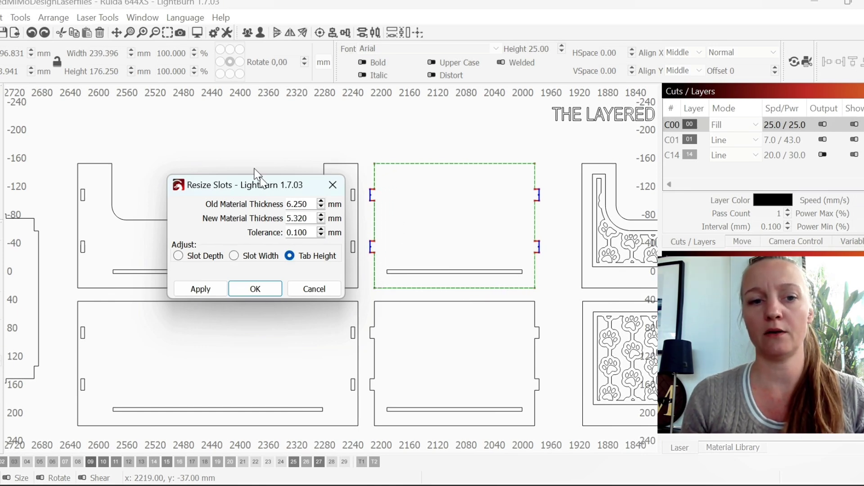
drag(265, 185, 226, 143)
scroll(372, 241, up, 8)
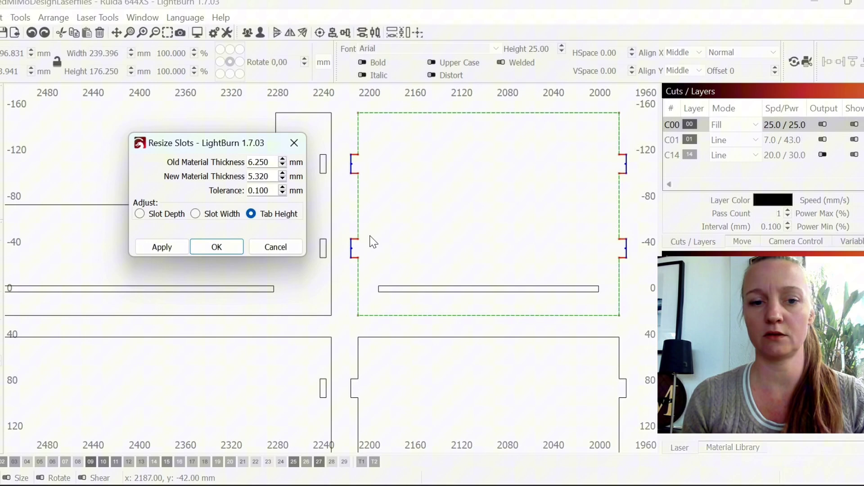
scroll(326, 202, up, 2)
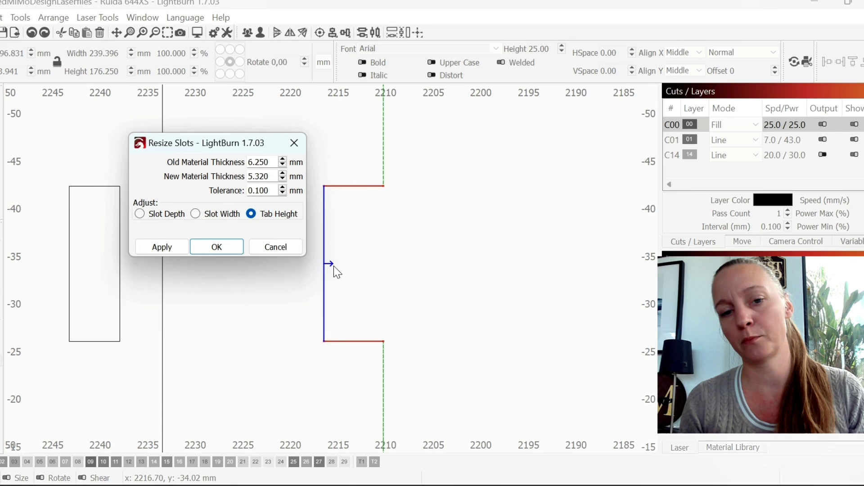
scroll(395, 295, down, 5)
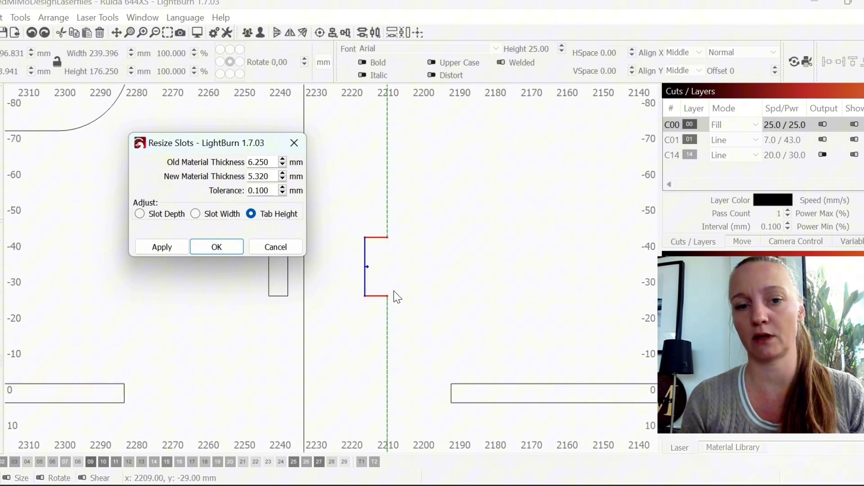
scroll(396, 297, down, 1)
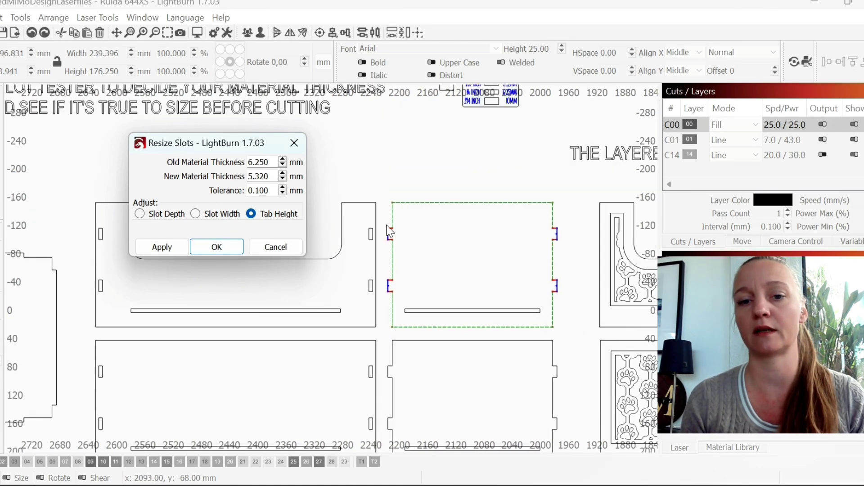
click(218, 248)
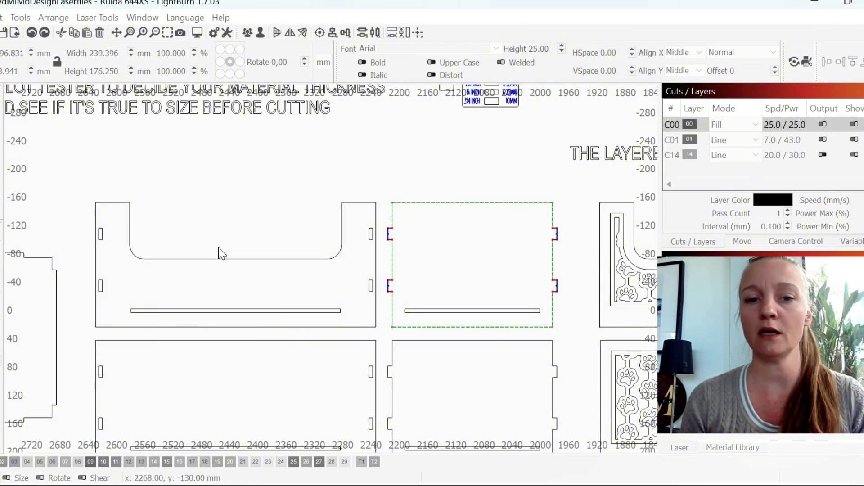
Resize the lower-right panel's tabs for 5.32 mm material using Tab Height
click(399, 341)
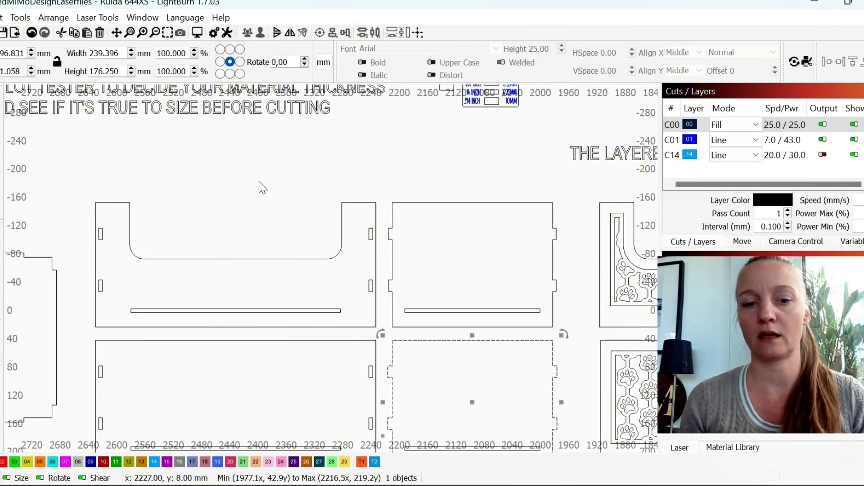
click(20, 18)
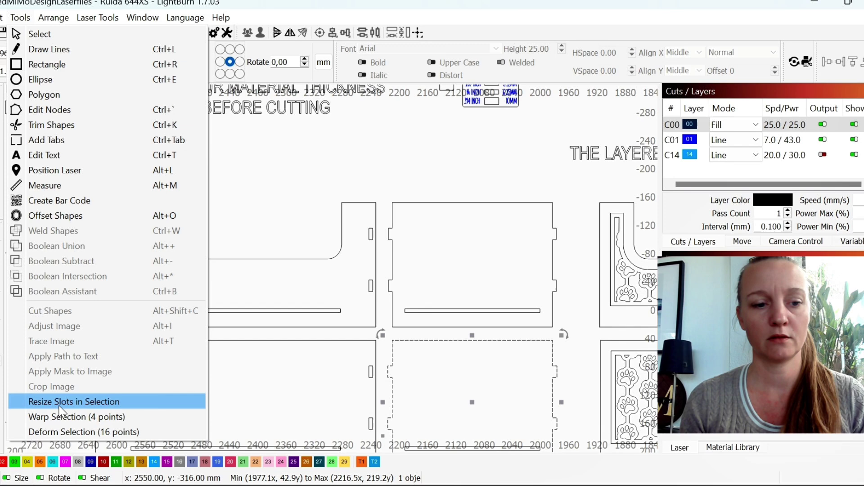
click(72, 401)
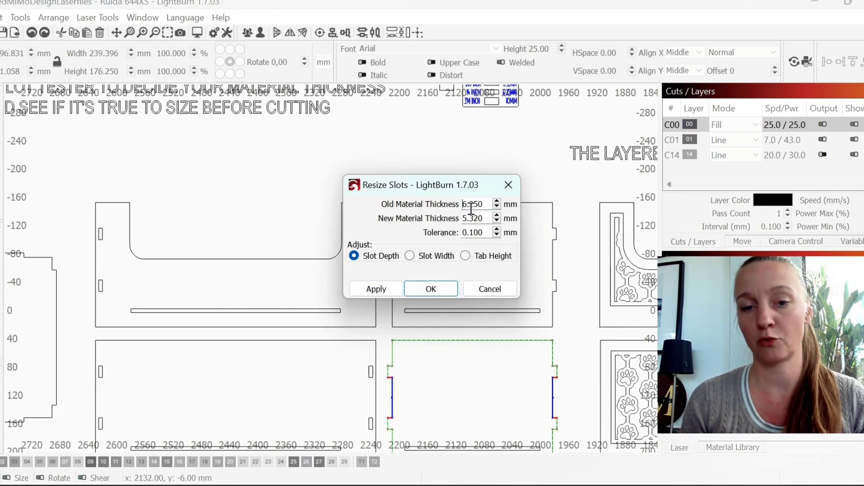
click(465, 256)
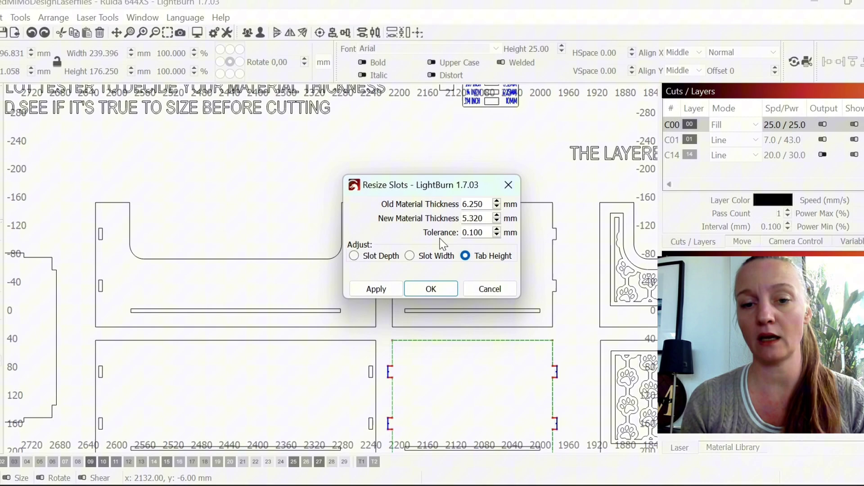
click(437, 291)
scroll(486, 236, down, 2)
scroll(215, 283, up, 2)
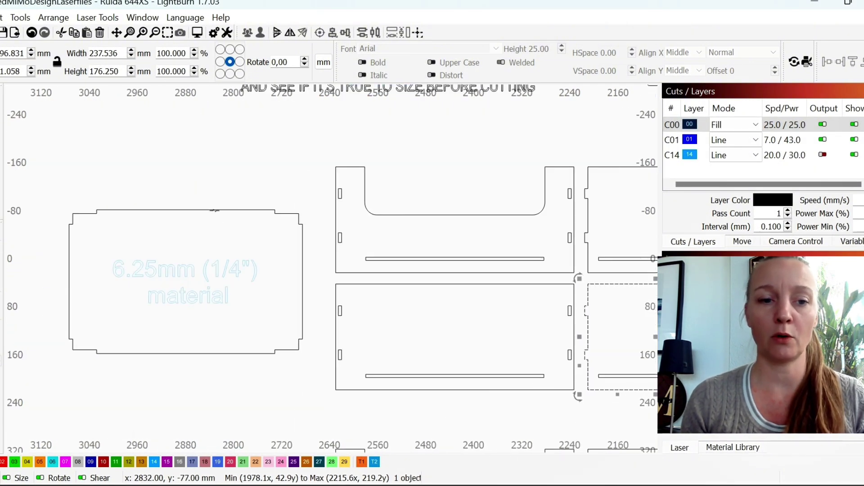
Apply the same 6.25-to-5.32 mm Tab Height resize to the bottom piece
click(207, 243)
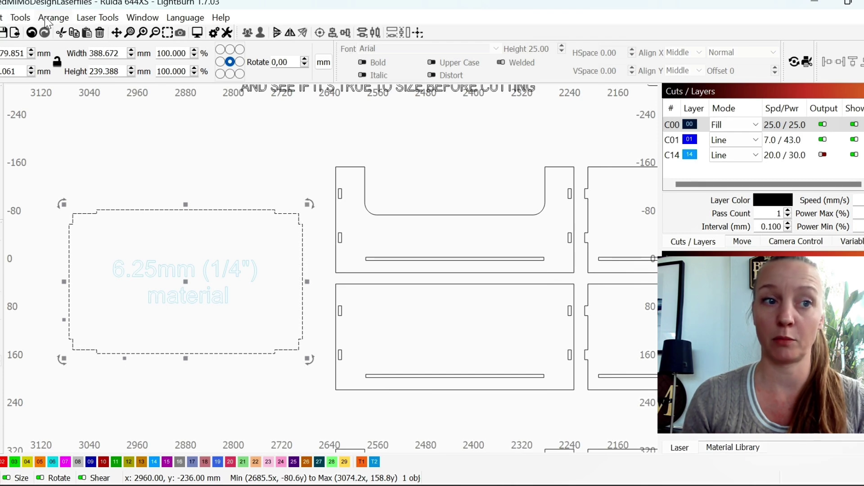
click(31, 20)
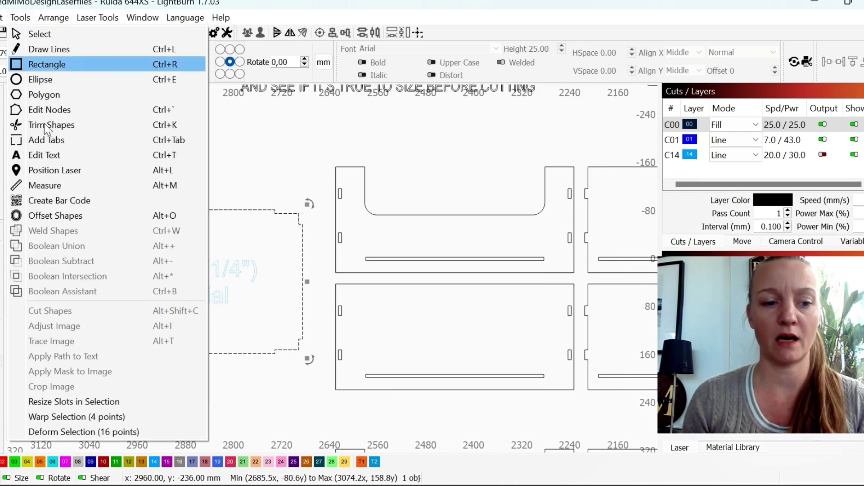
click(83, 403)
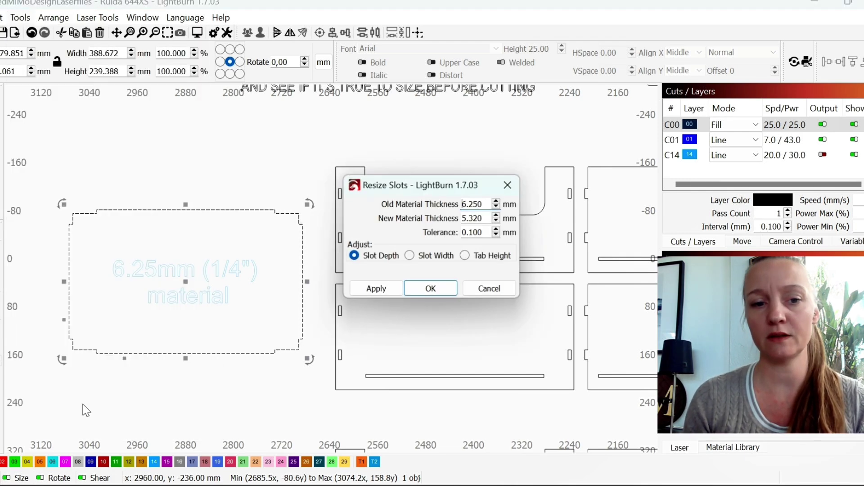
click(465, 255)
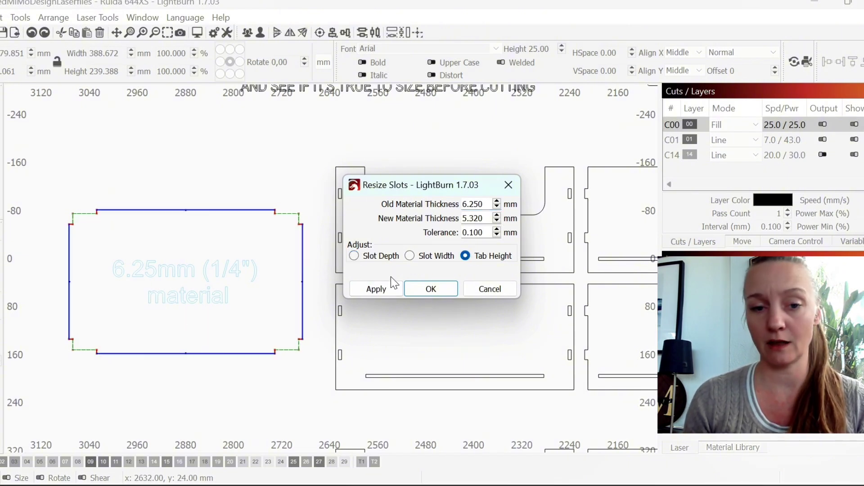
click(419, 287)
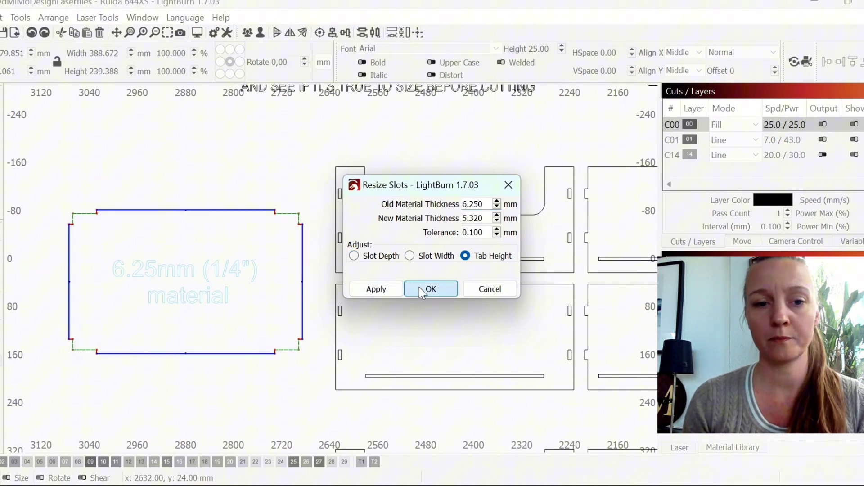
click(201, 165)
scroll(179, 242, down, 2)
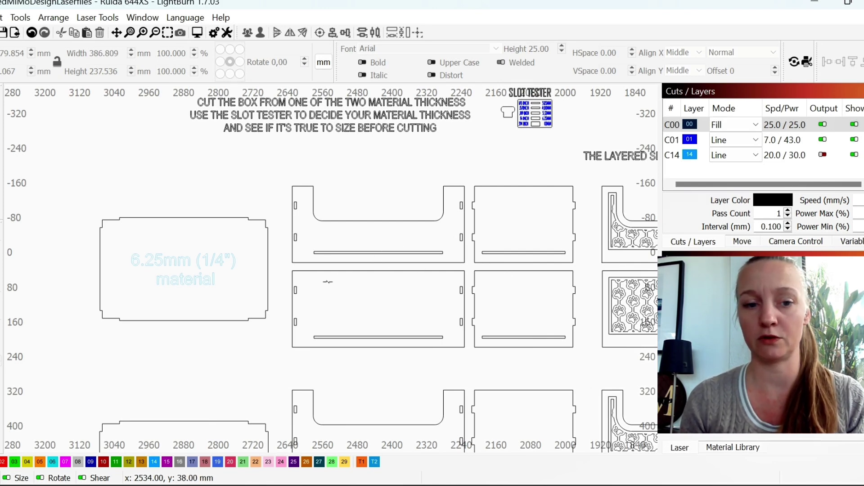
Adjust the small object inside the bottom piece, then select the resized bottom piece outline
click(153, 260)
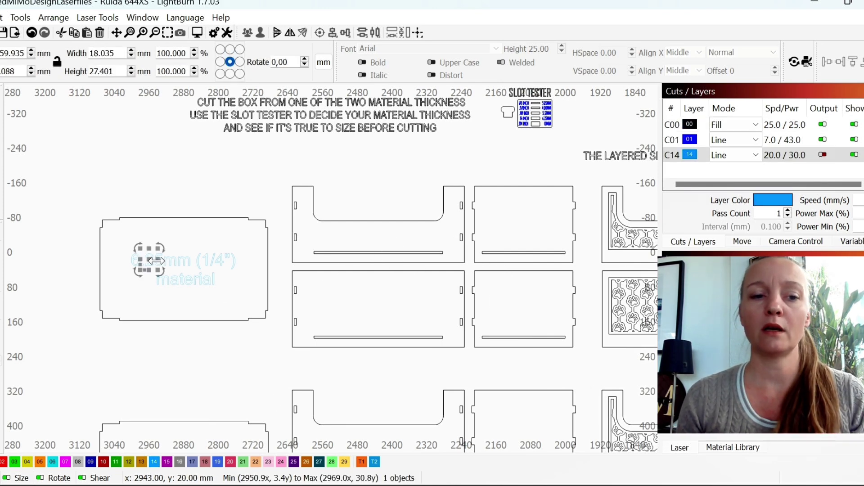
drag(155, 260, 159, 257)
click(178, 228)
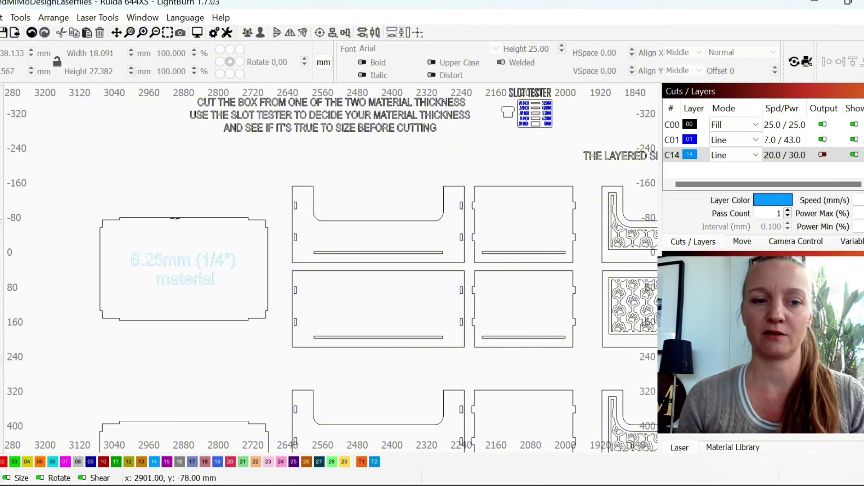
click(175, 218)
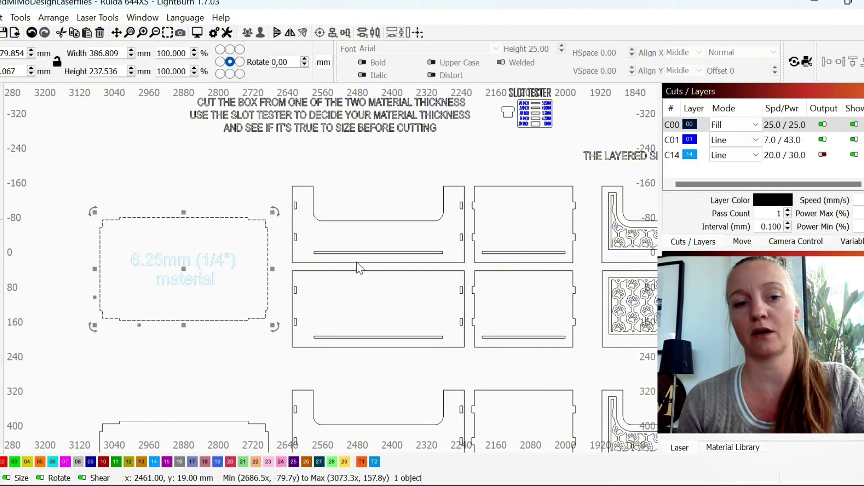
scroll(283, 219, up, 2)
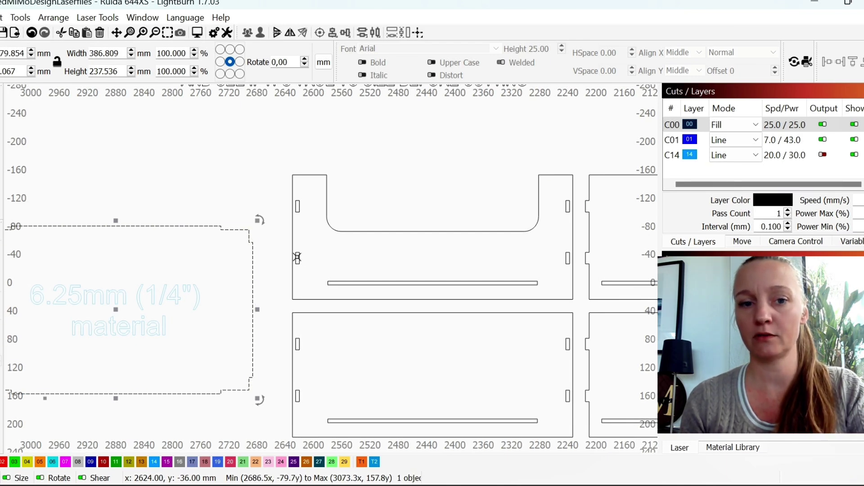
scroll(403, 239, down, 2)
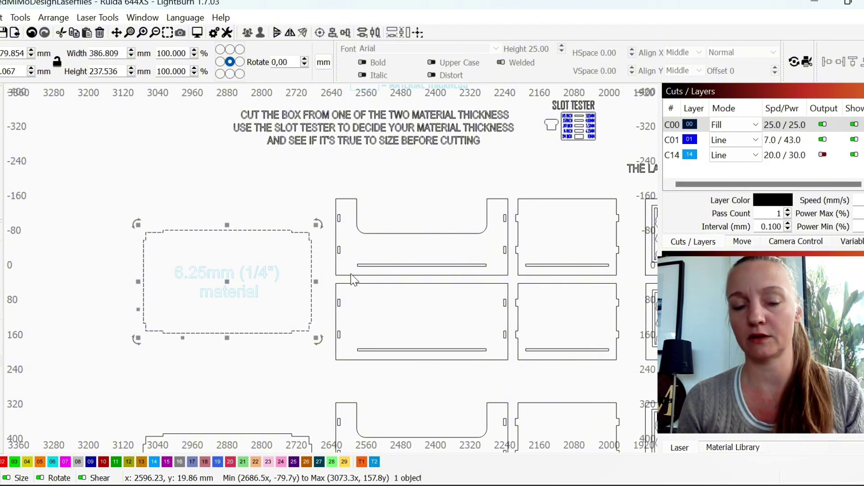
Center the outline on the side piece's bottom slot and align their bottom edges
click(422, 247)
scroll(425, 247, up, 2)
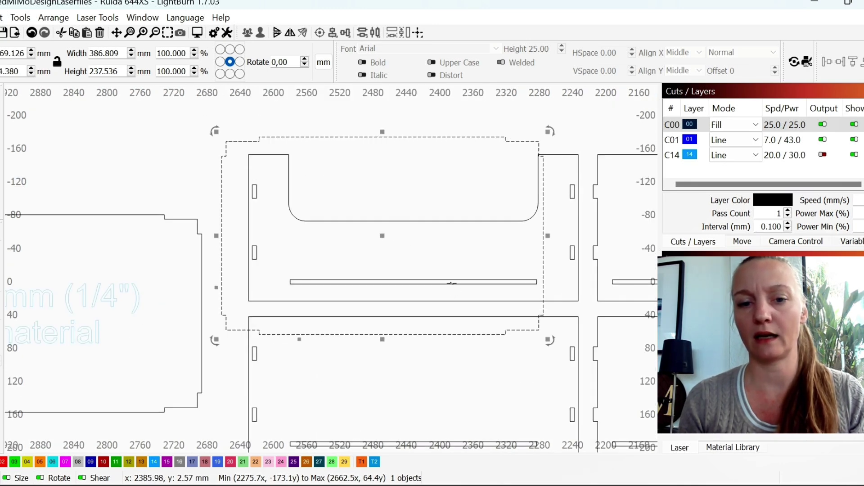
shift+click(451, 283)
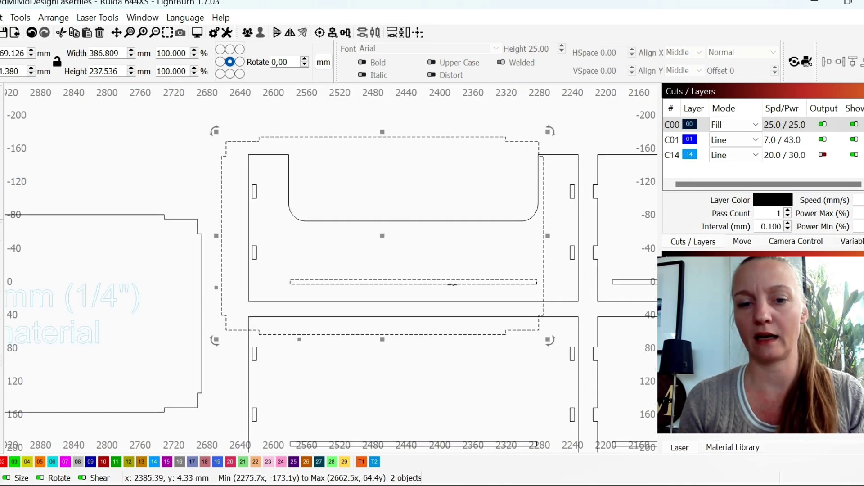
click(333, 34)
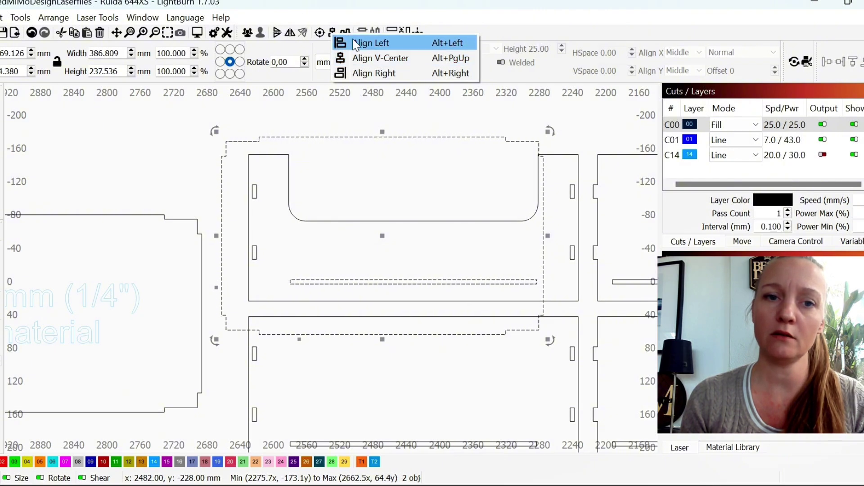
click(350, 59)
click(345, 34)
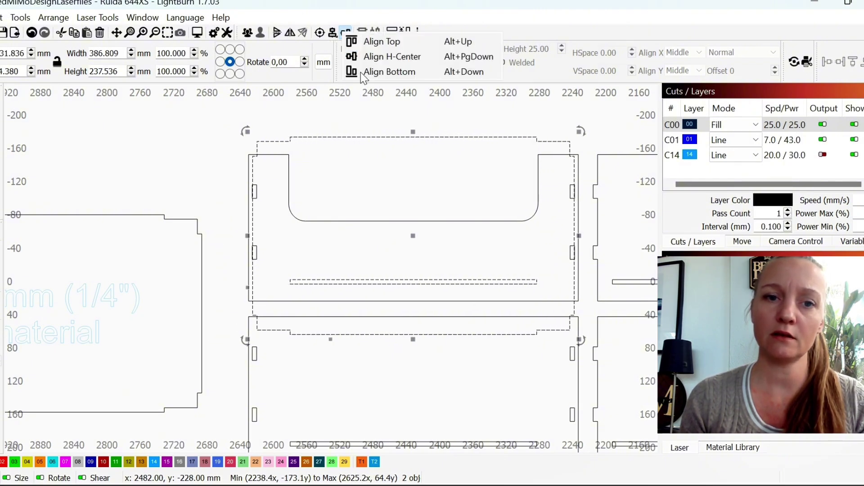
click(361, 76)
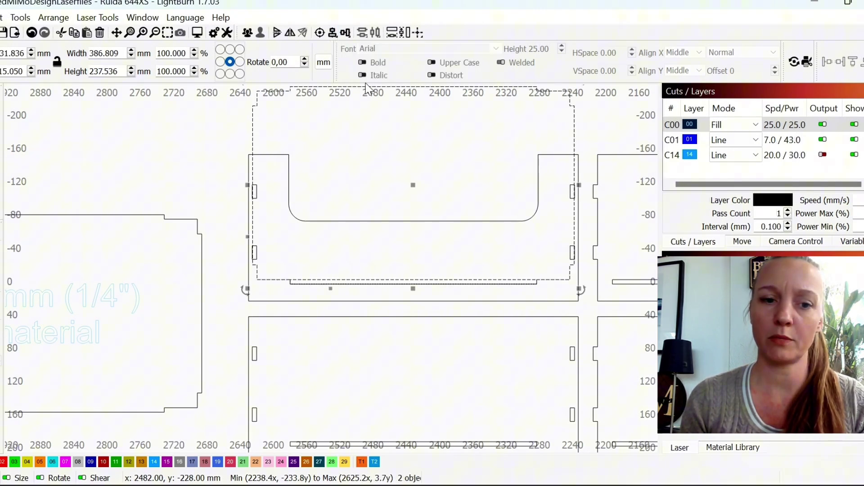
click(393, 251)
Zoom in across the side pieces to check the fit, then reselect the outline
scroll(280, 286, up, 3)
scroll(208, 231, up, 3)
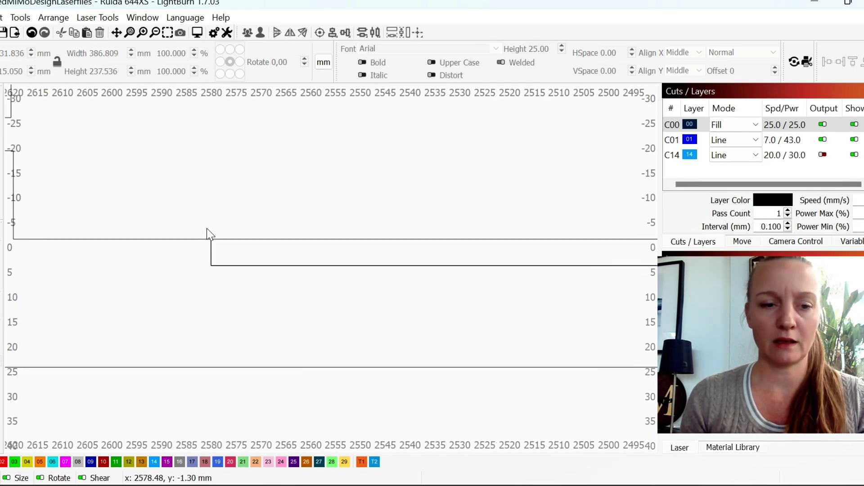
scroll(198, 234, down, 5)
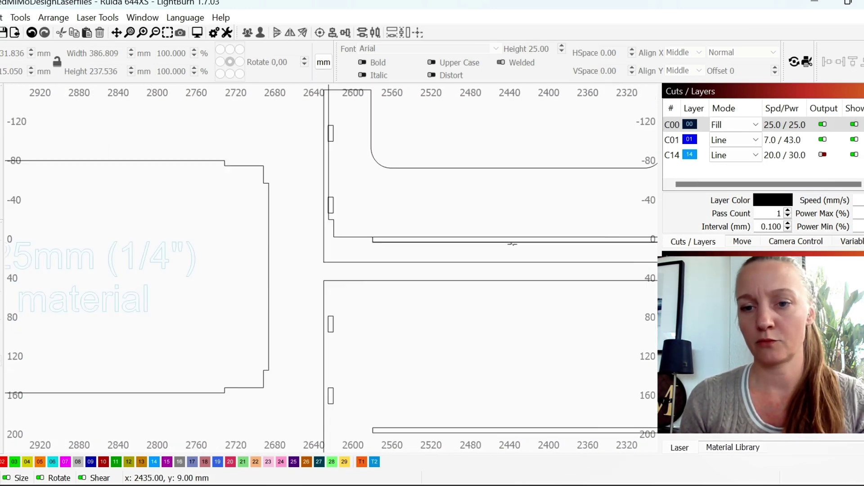
drag(544, 258, 477, 246)
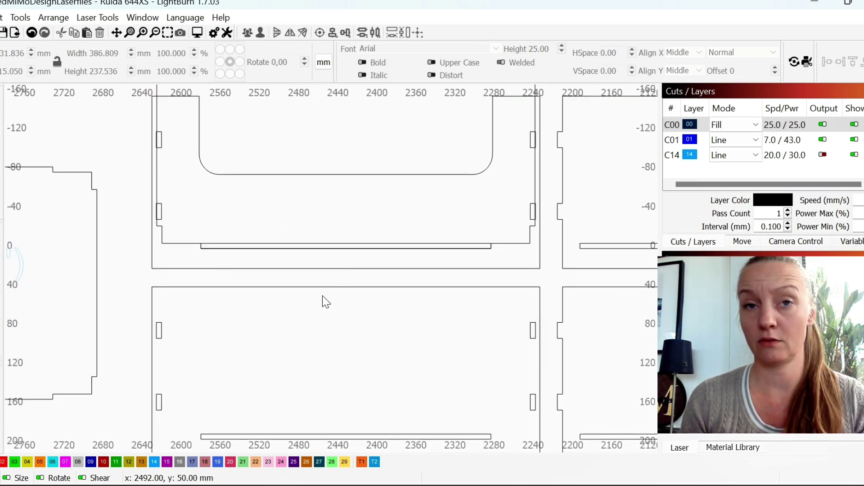
scroll(539, 214, up, 6)
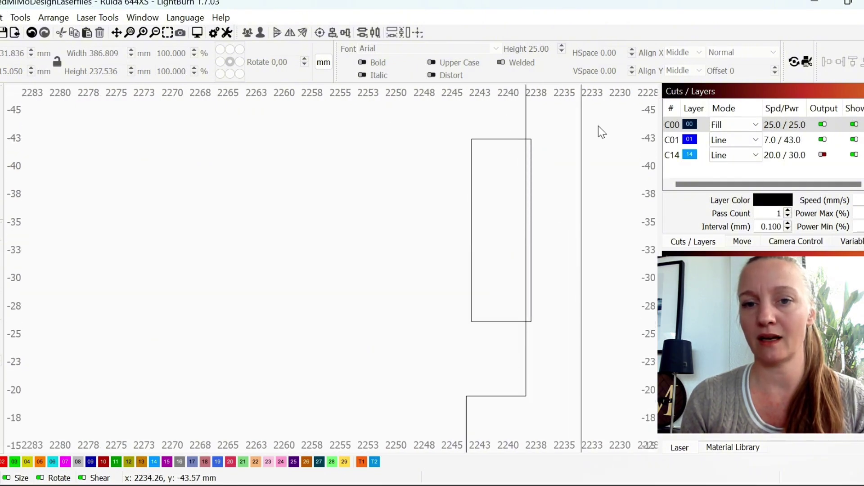
scroll(455, 346, down, 4)
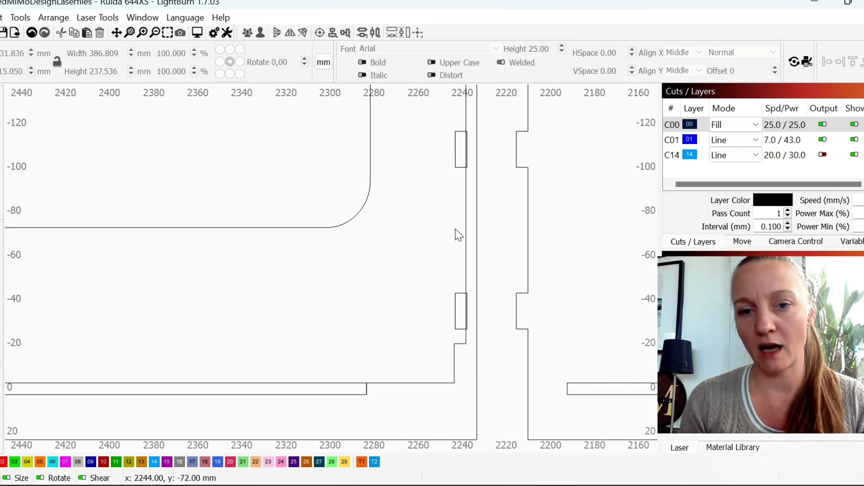
click(467, 241)
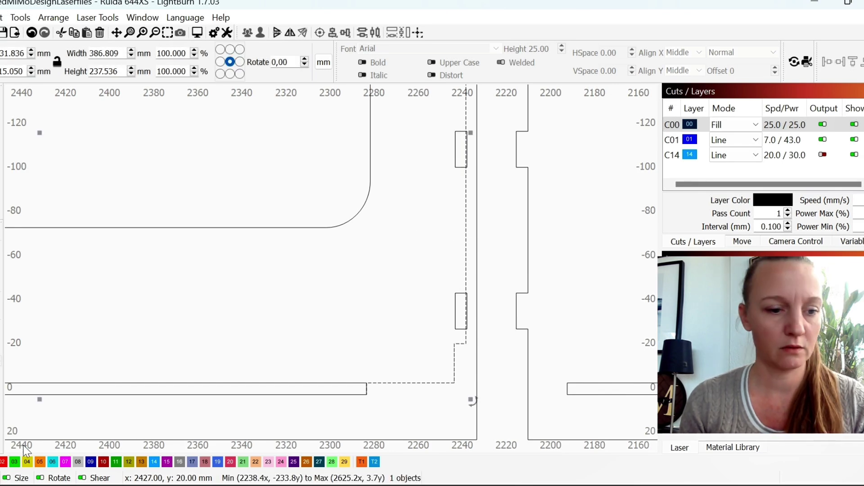
Move the bottom-piece outline onto red layer 02
click(2, 462)
scroll(466, 295, up, 3)
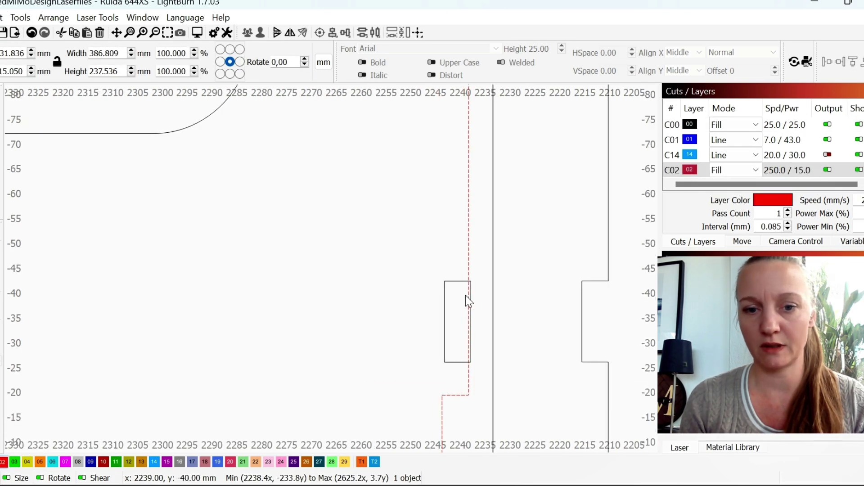
click(344, 292)
scroll(412, 208, down, 2)
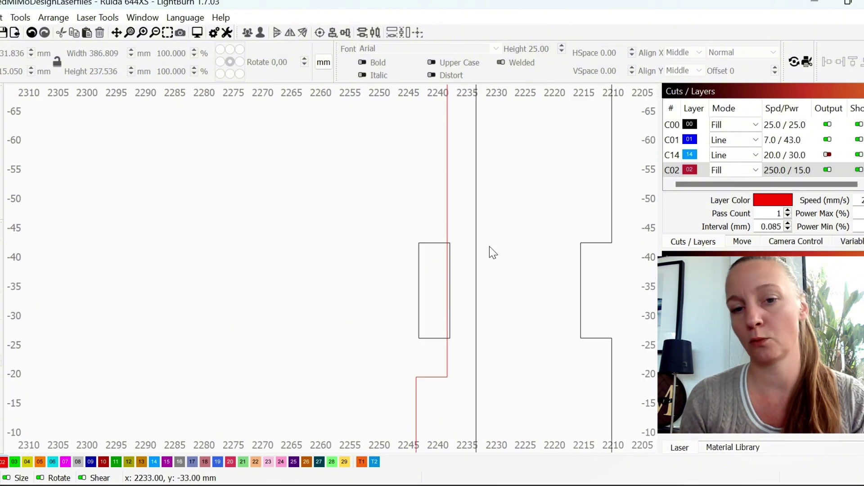
scroll(490, 247, down, 4)
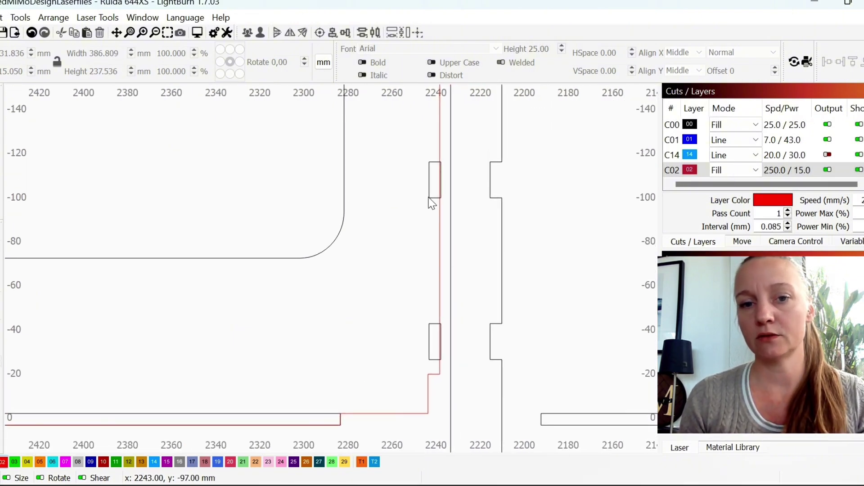
Align the two right-side slots to the red outline's right edge
drag(415, 139, 468, 383)
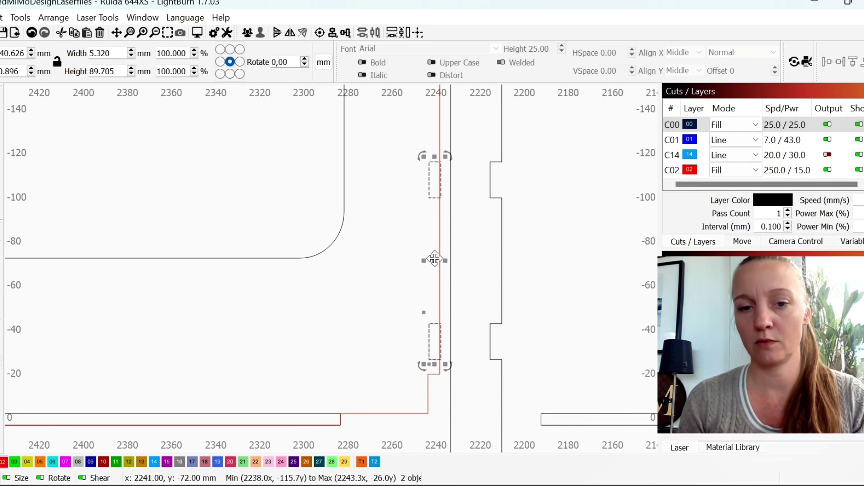
shift+click(440, 237)
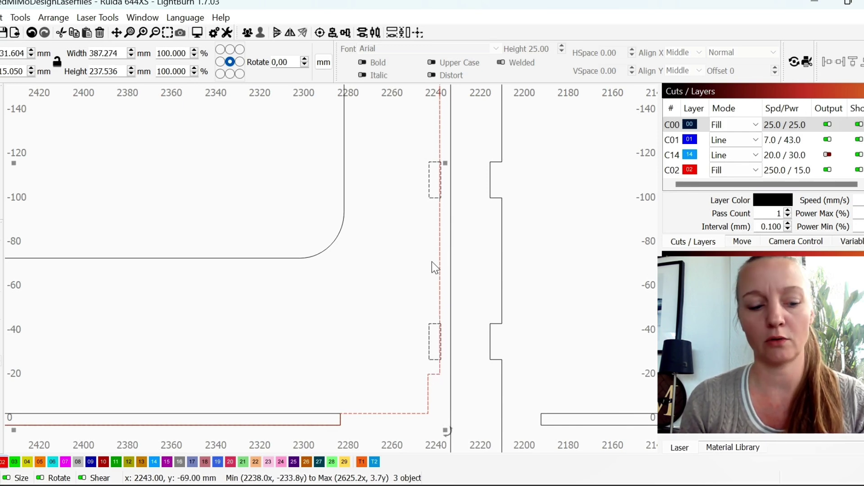
click(333, 34)
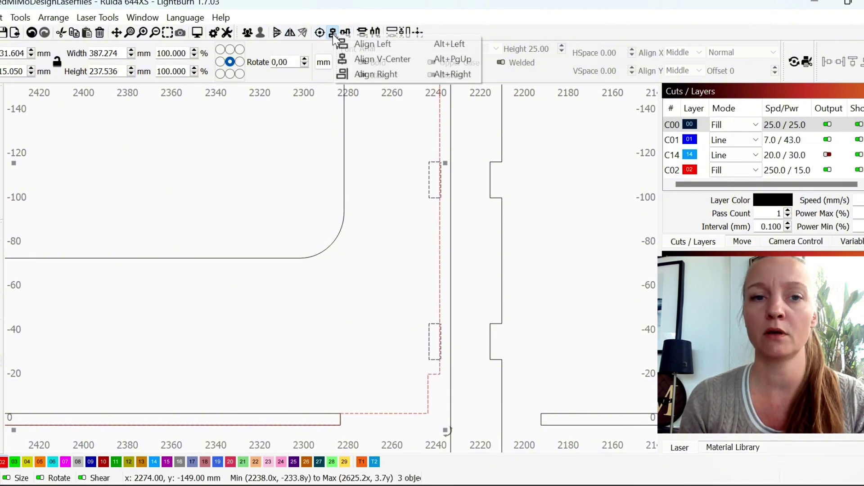
click(367, 74)
scroll(477, 206, down, 3)
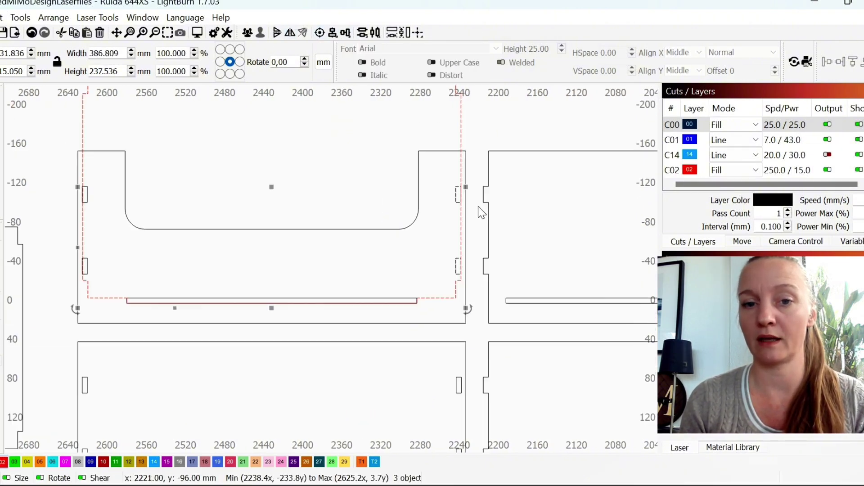
scroll(206, 209, up, 1)
scroll(206, 210, up, 3)
Align the two left-side slots to the red outline's left edge
drag(181, 105, 256, 382)
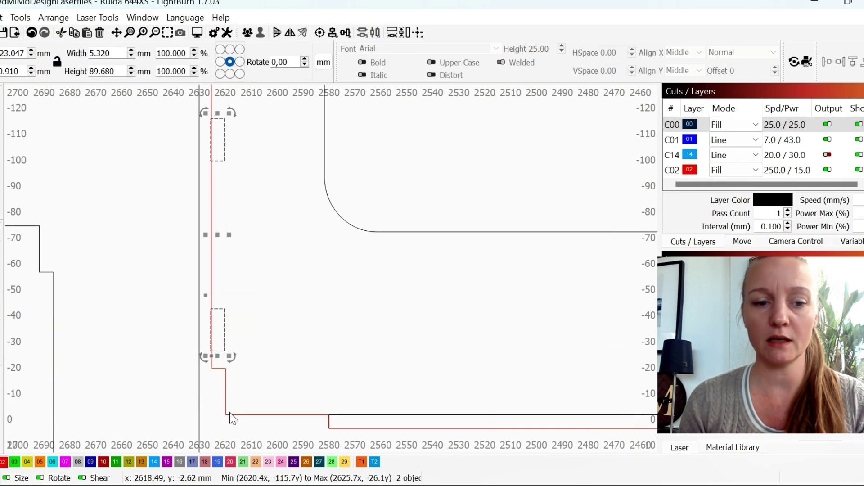
shift+click(225, 402)
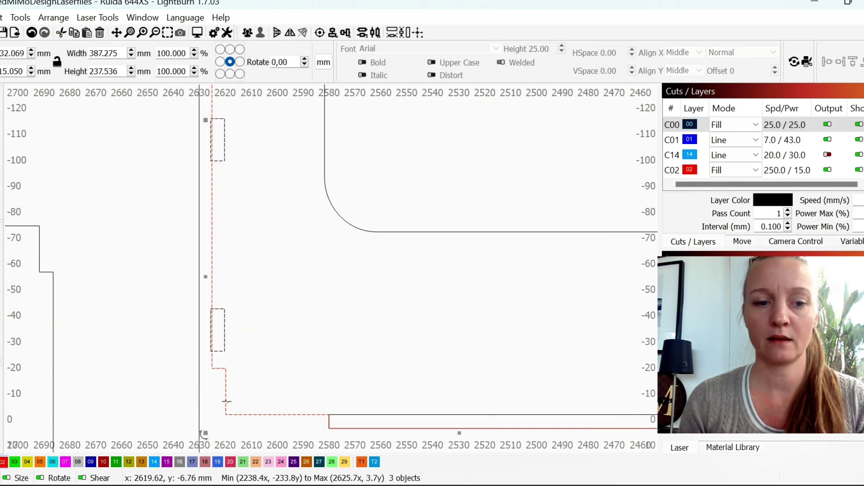
click(334, 36)
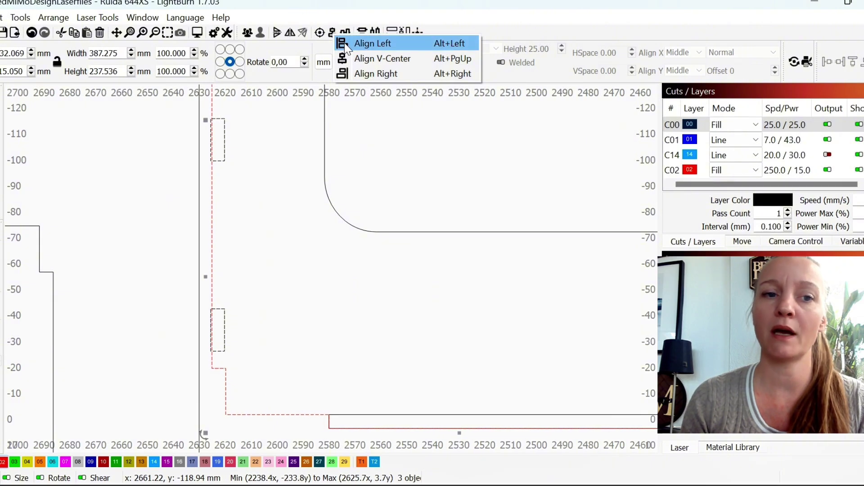
click(345, 43)
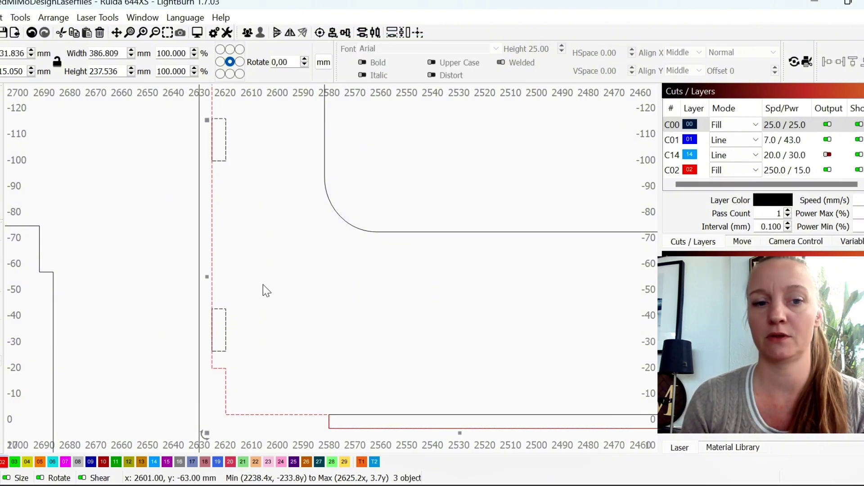
scroll(265, 283, down, 3)
scroll(263, 280, down, 3)
Center the red outline on the long panel's bottom slot and align their bottoms
click(367, 190)
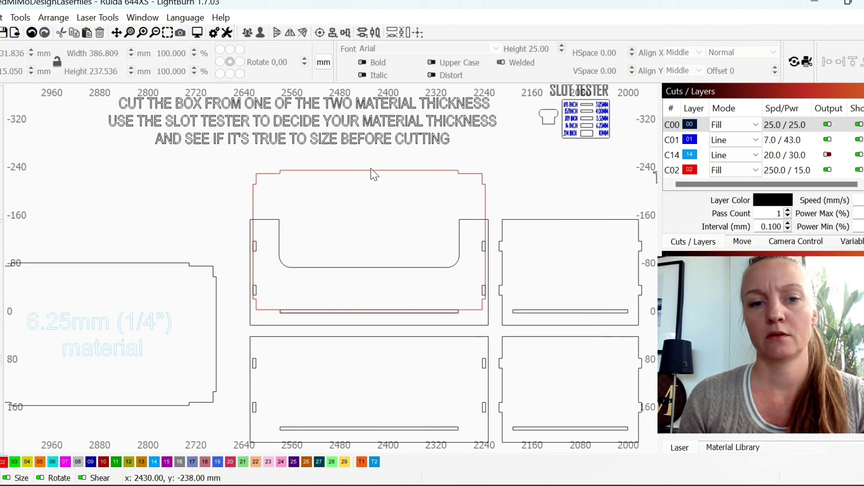
click(367, 173)
right_click(370, 171)
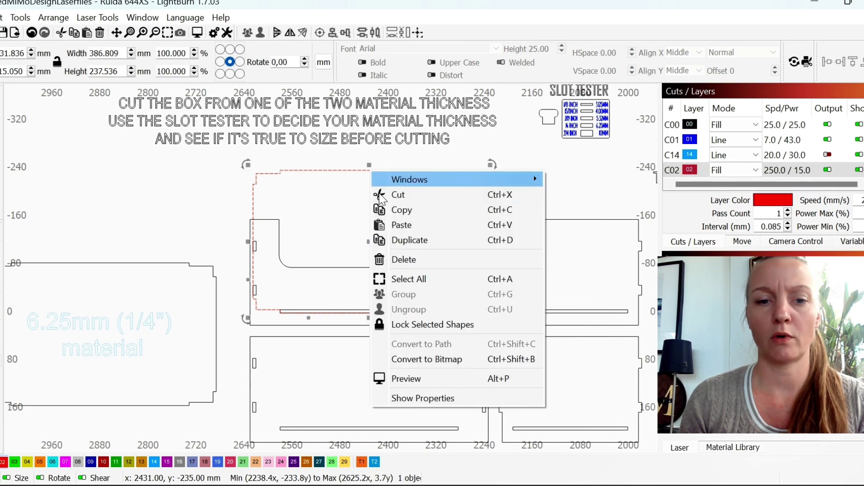
click(337, 180)
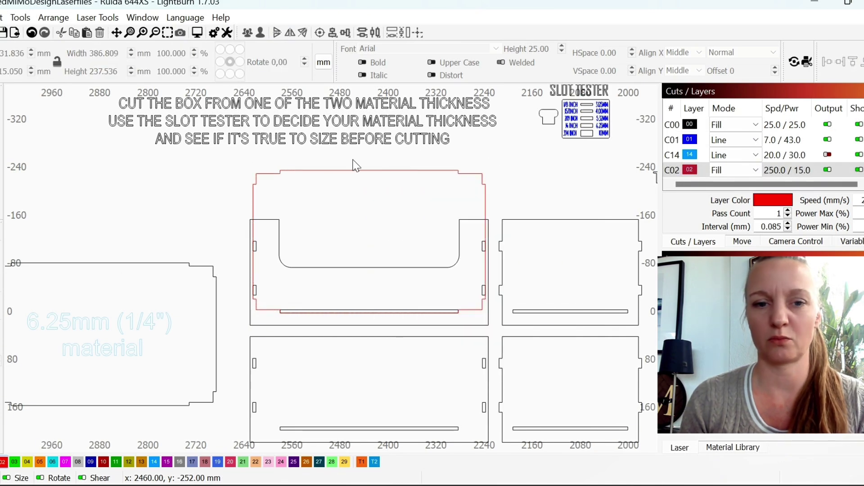
click(350, 171)
scroll(367, 350, down, 3)
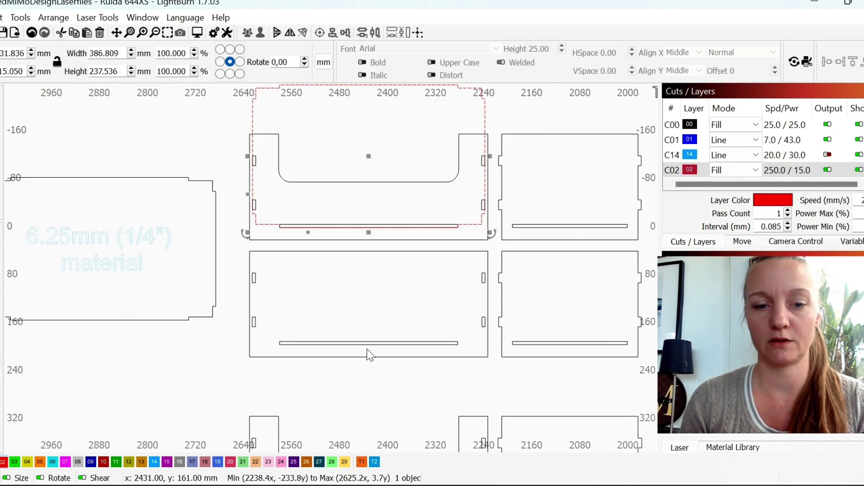
scroll(367, 349, up, 2)
shift+click(366, 344)
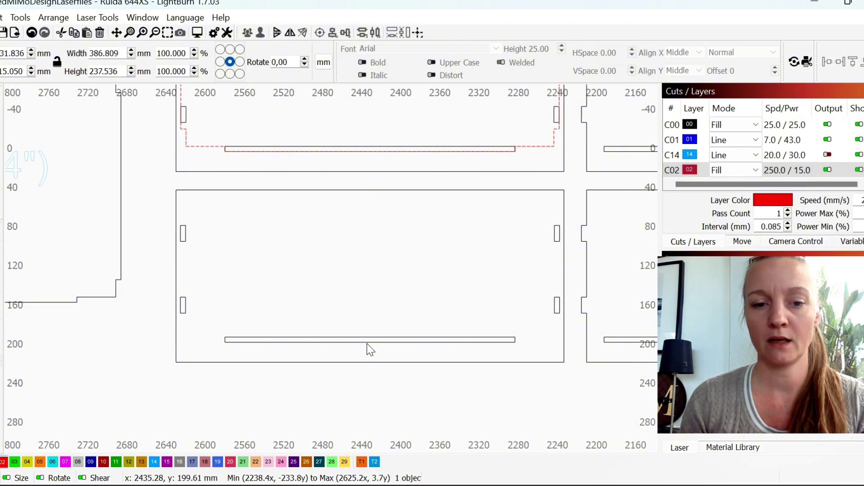
click(332, 35)
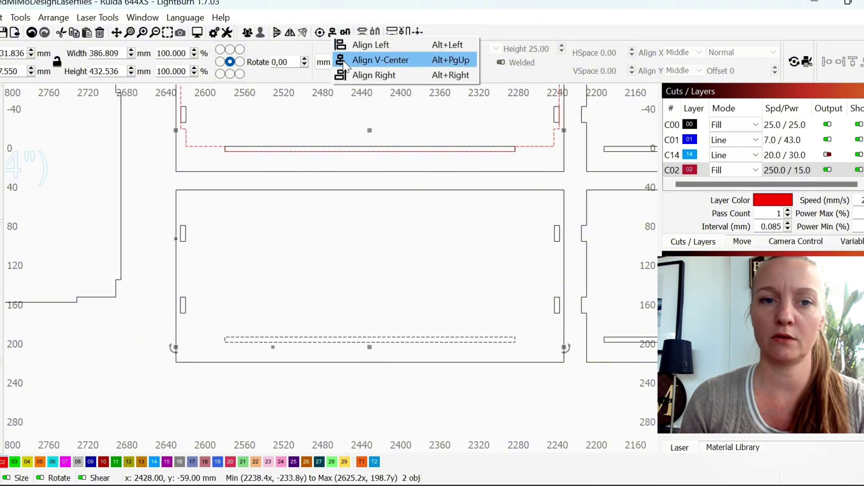
click(349, 66)
click(346, 33)
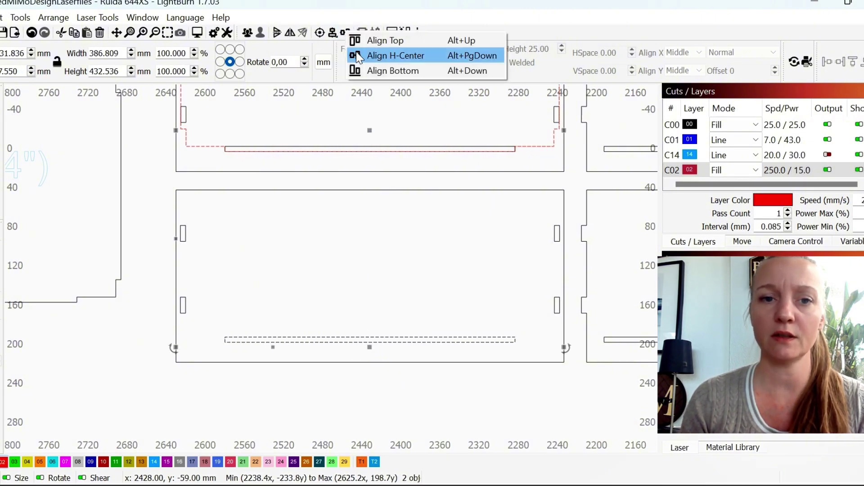
click(367, 76)
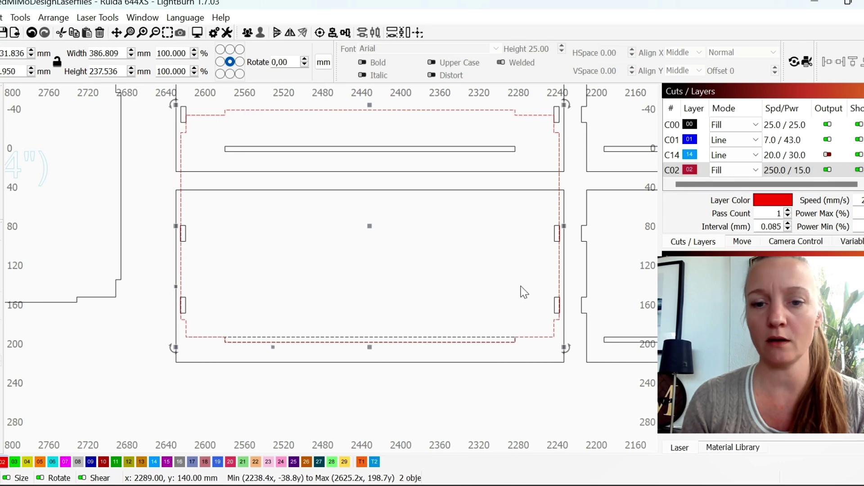
Align the long panel's two right-edge slots to the outline's right edge
scroll(591, 266, up, 5)
drag(479, 145, 517, 380)
shift+click(513, 387)
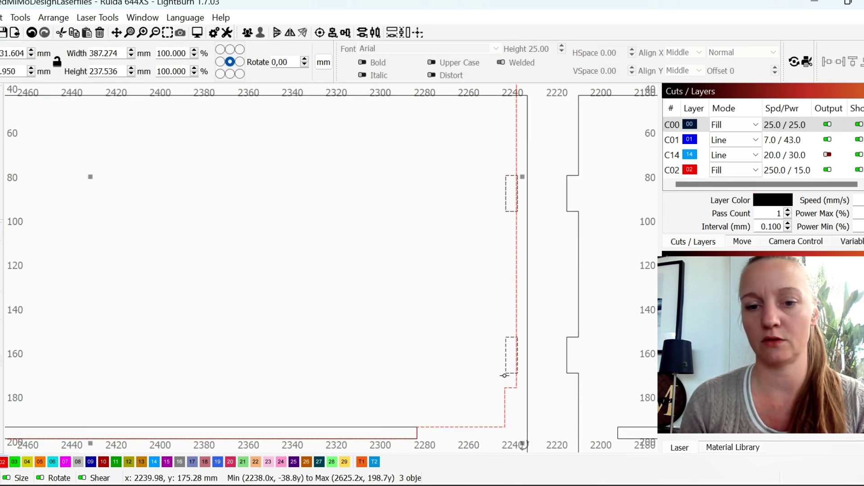
click(346, 33)
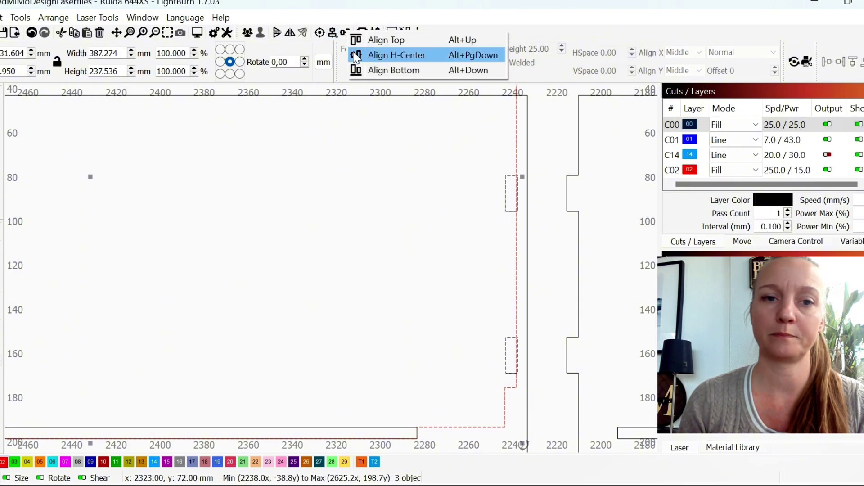
click(332, 33)
click(378, 55)
scroll(536, 222, down, 3)
scroll(536, 223, down, 1)
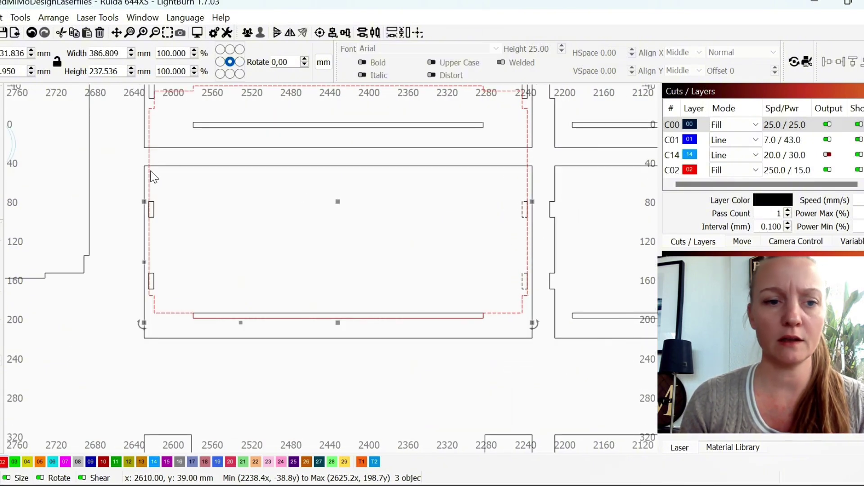
Align the long panel's two left-edge slots to the outline's left edge
click(127, 182)
click(151, 251)
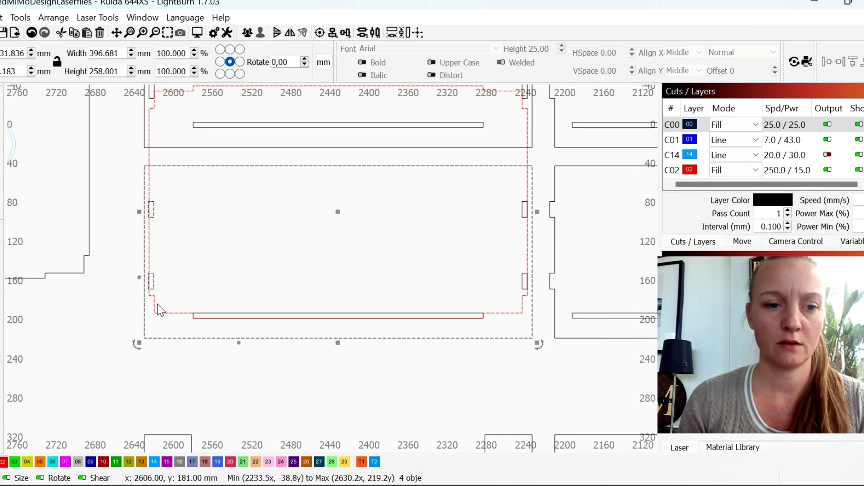
click(145, 245)
click(135, 202)
drag(123, 181, 173, 315)
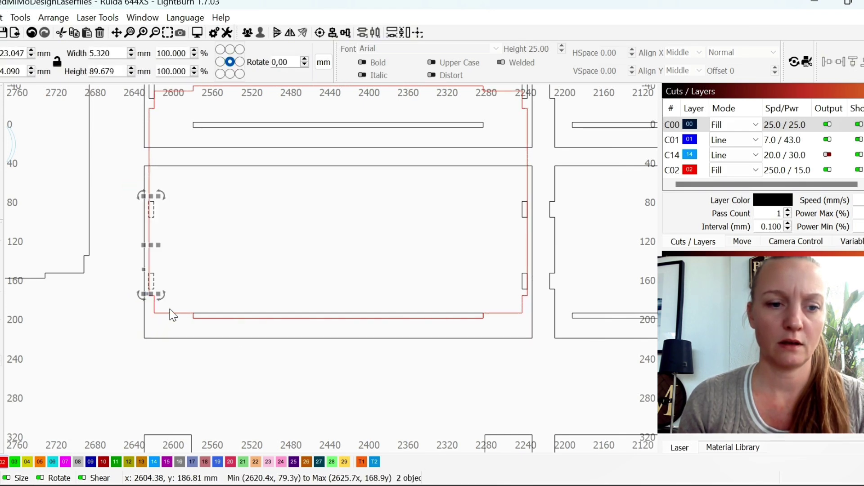
shift+click(170, 313)
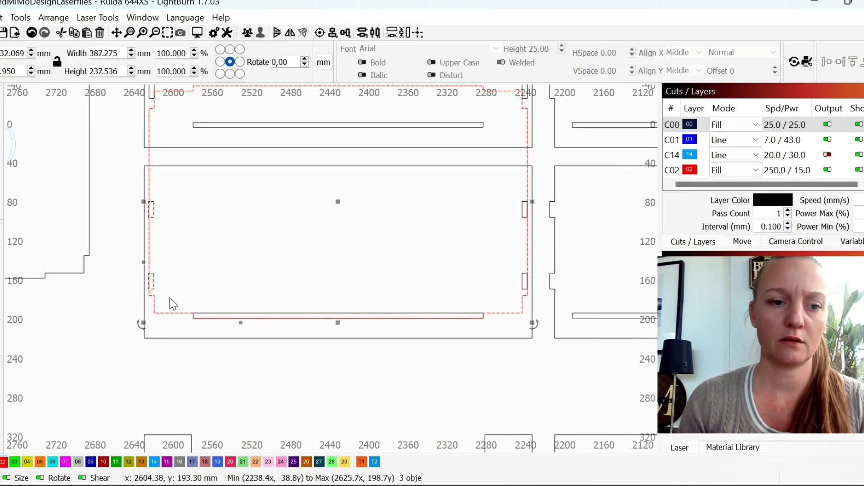
click(345, 33)
click(345, 42)
click(256, 234)
scroll(256, 233, down, 3)
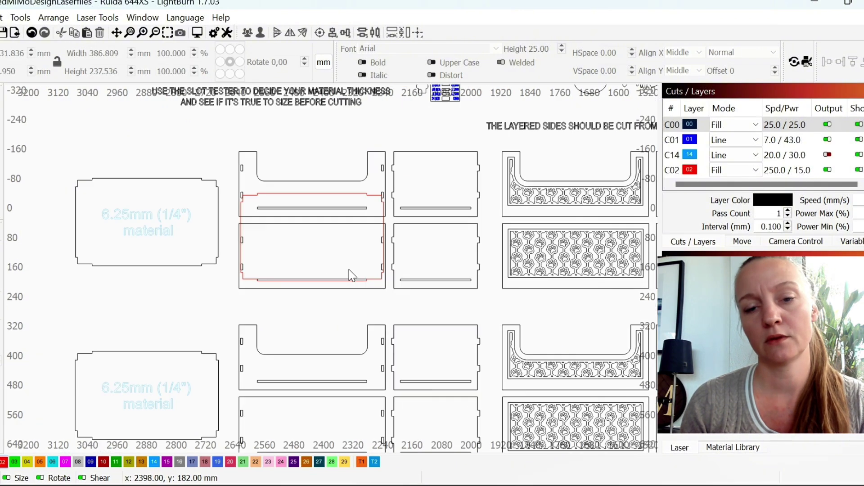
Delete the red reference outline and group the short end panel with its slot
click(374, 279)
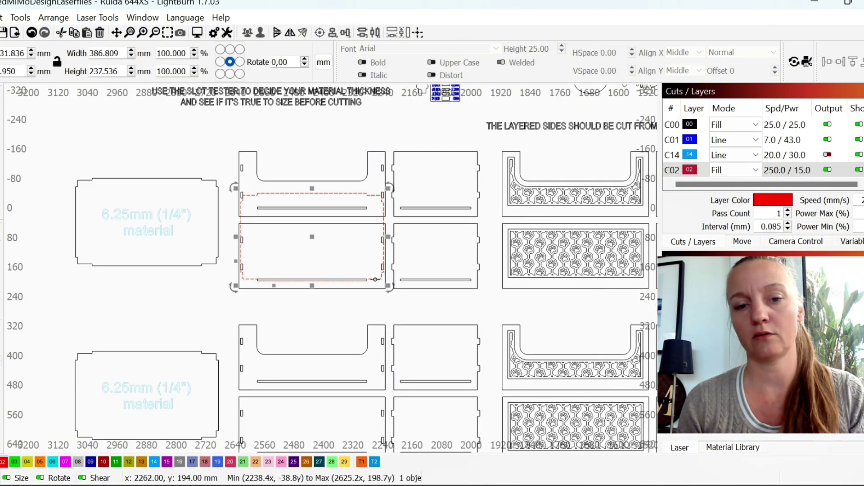
key(Delete)
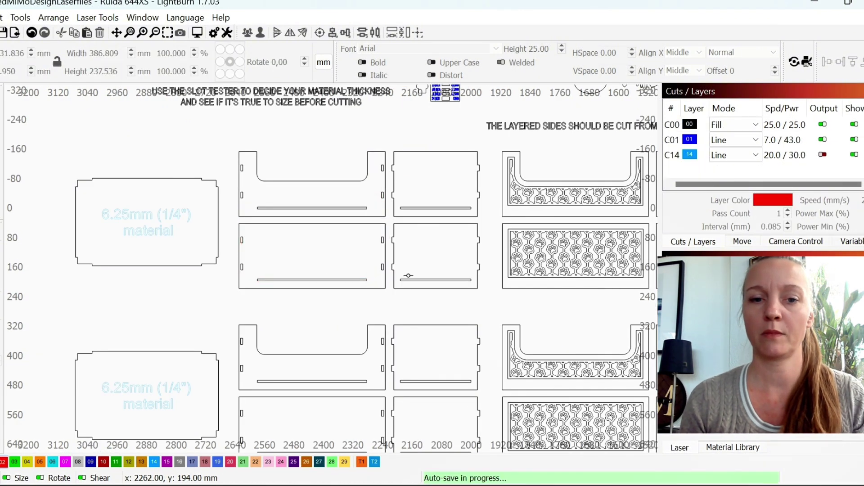
scroll(408, 276, up, 3)
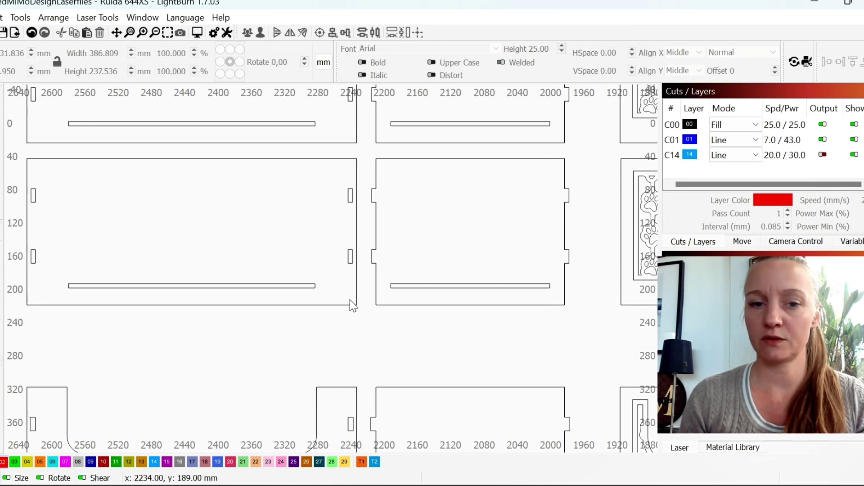
drag(362, 156, 583, 324)
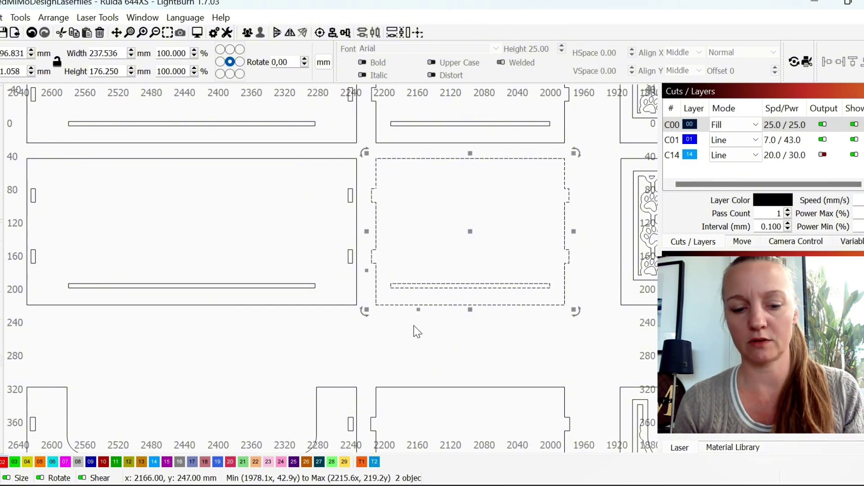
key(ctrl+g)
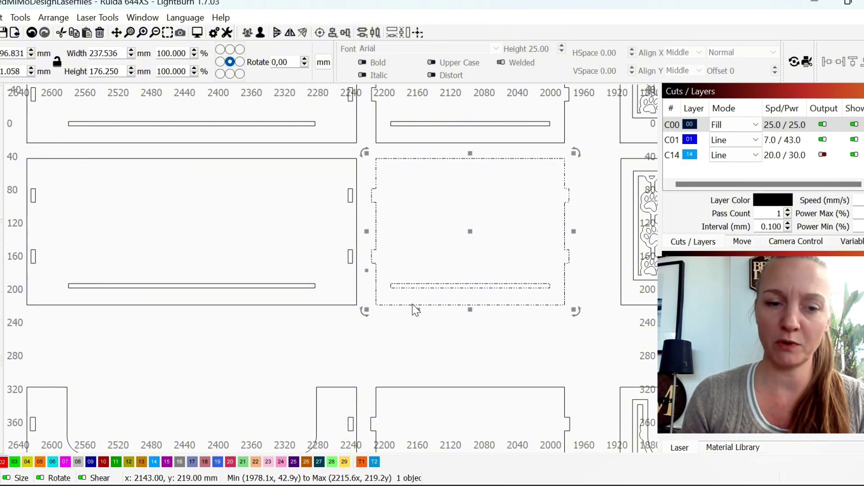
Test-fit the end panel with Align Right against the long panel's right slot
shift+click(351, 257)
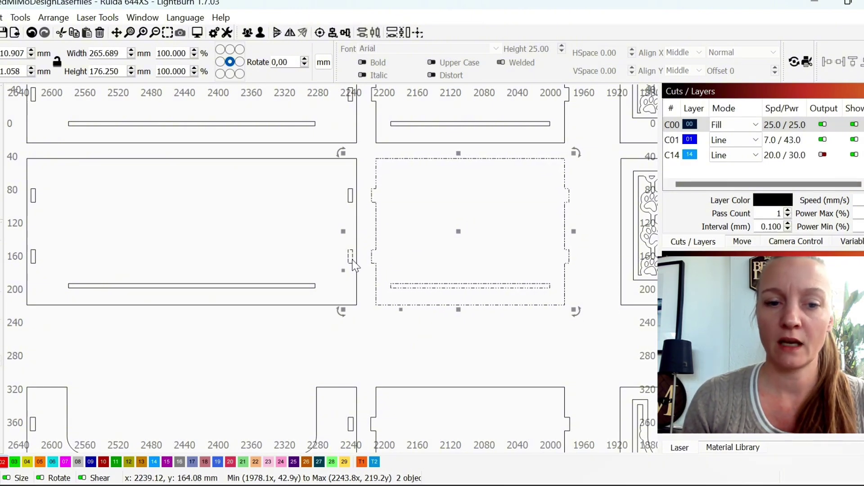
click(346, 32)
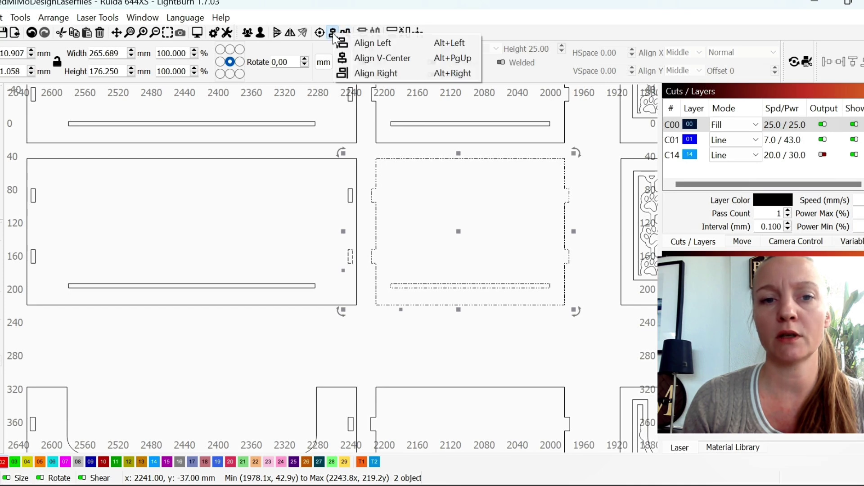
click(375, 72)
scroll(355, 188, up, 6)
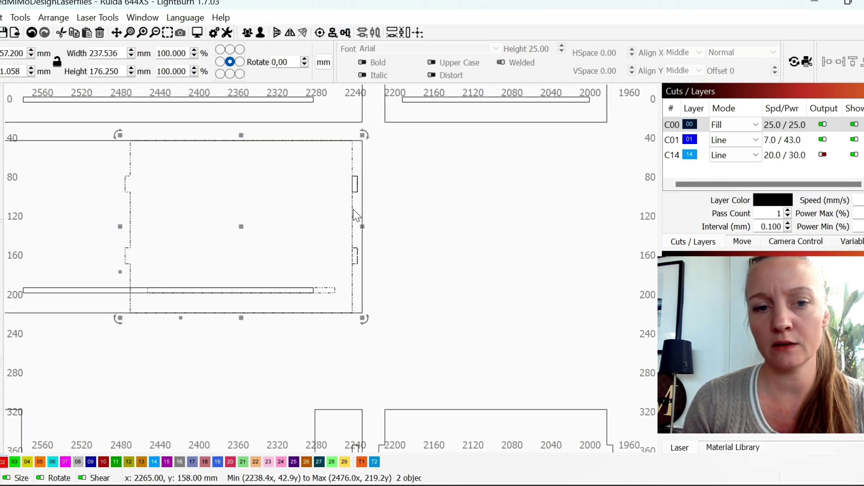
click(360, 277)
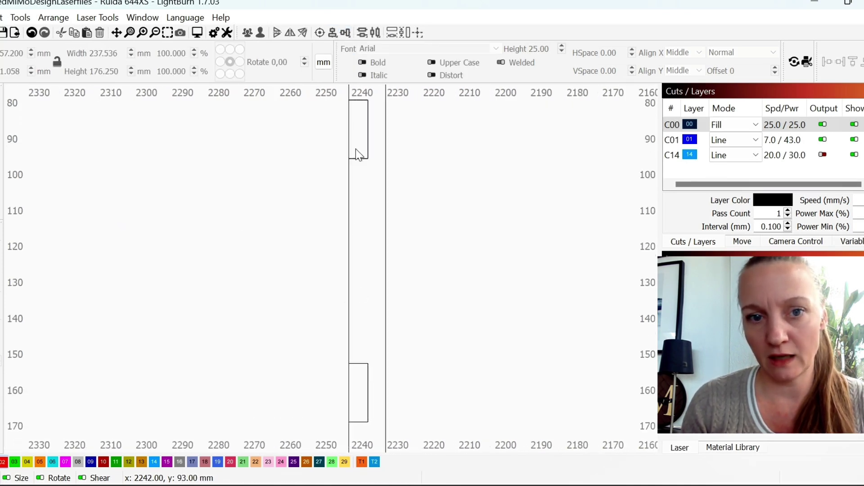
scroll(351, 274, down, 6)
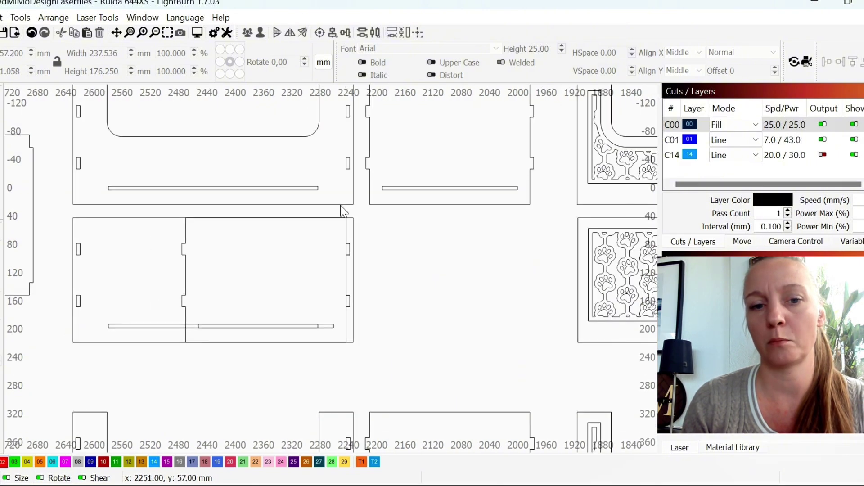
Undo the test alignment so the end panel returns beside its side panel
click(185, 265)
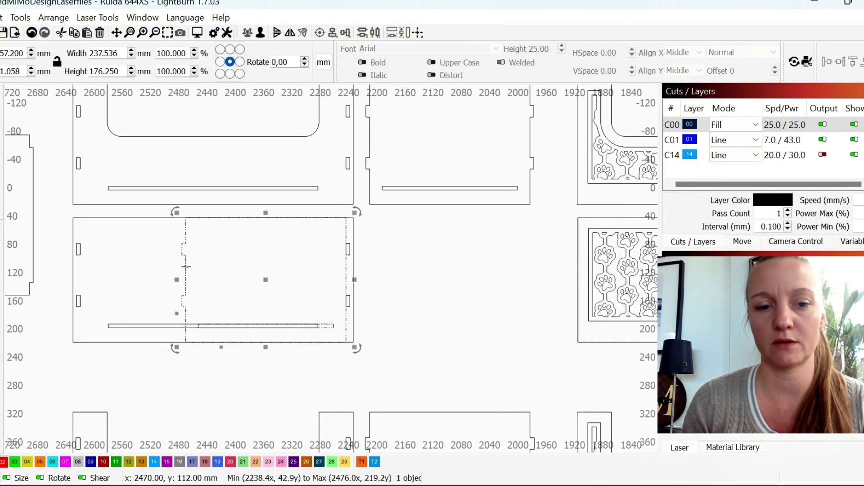
scroll(301, 275, up, 6)
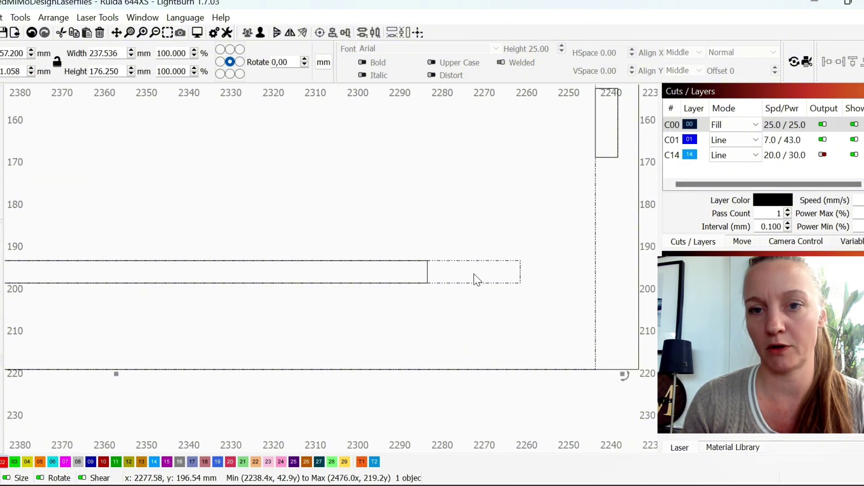
scroll(287, 296, down, 6)
scroll(287, 295, down, 1)
key(Escape)
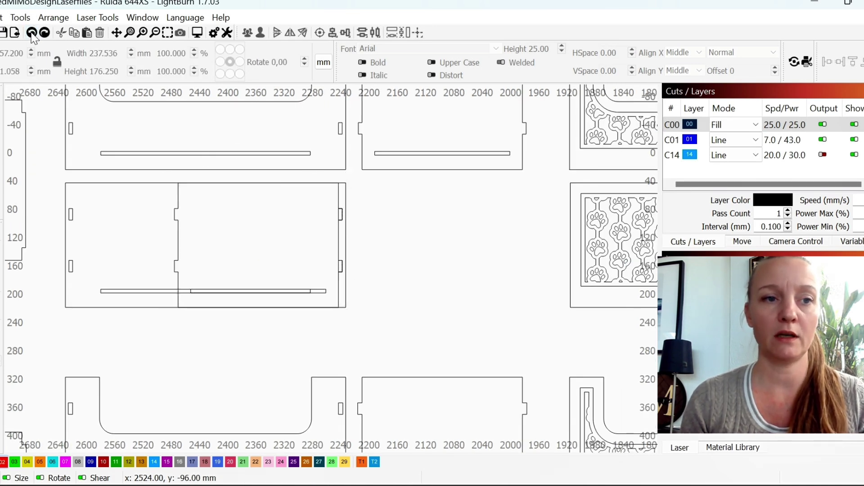
click(32, 33)
click(32, 32)
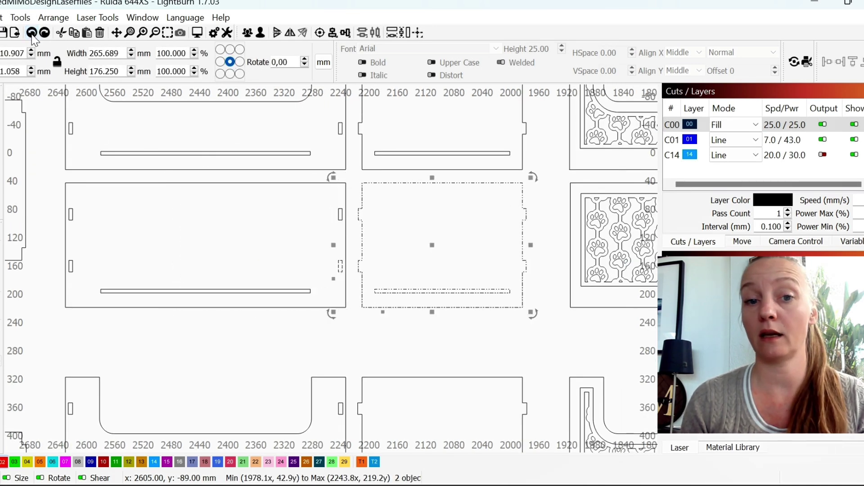
scroll(382, 288, down, 2)
click(401, 332)
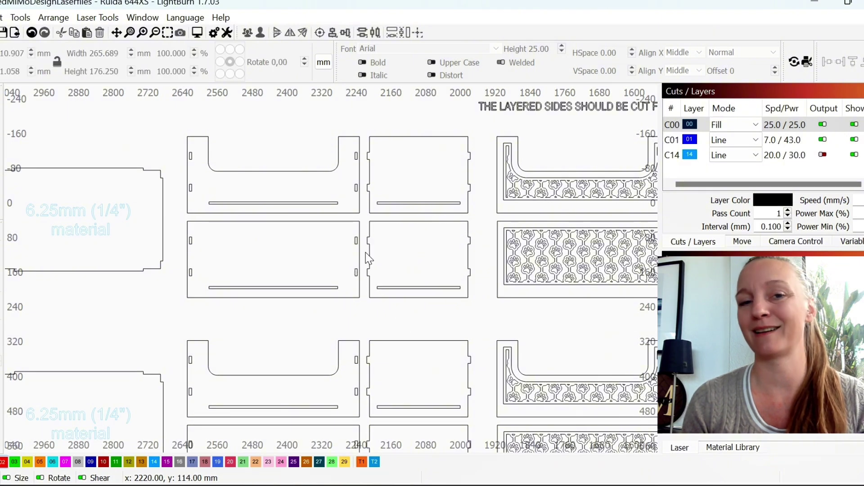
scroll(270, 225, down, 2)
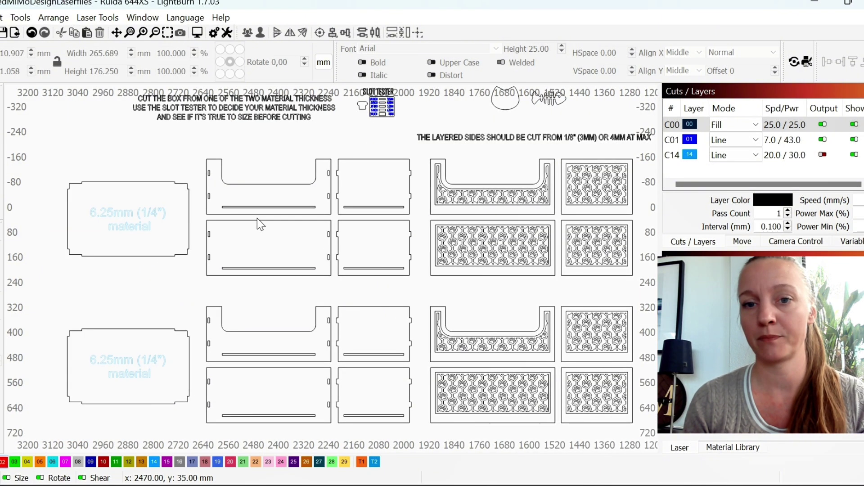